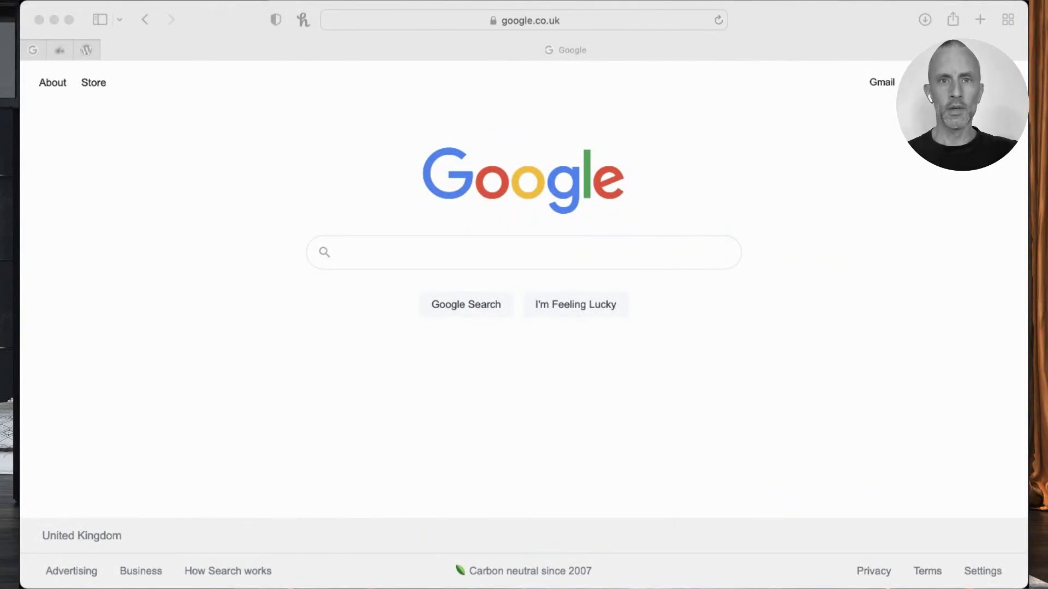
Run a Google search for lcn.com.
click(349, 342)
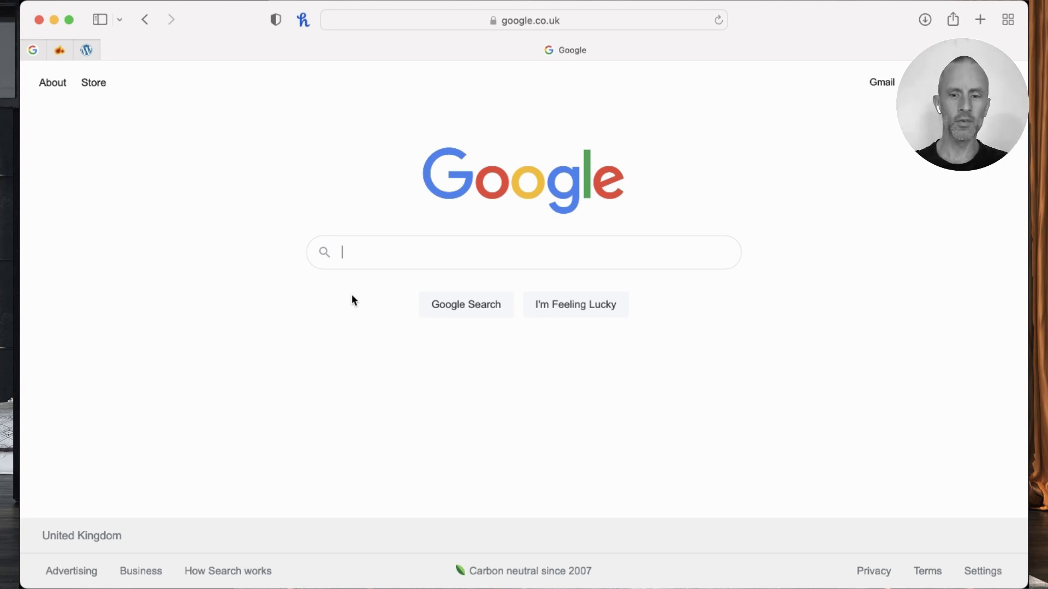
text(lcn.com)
key(Return)
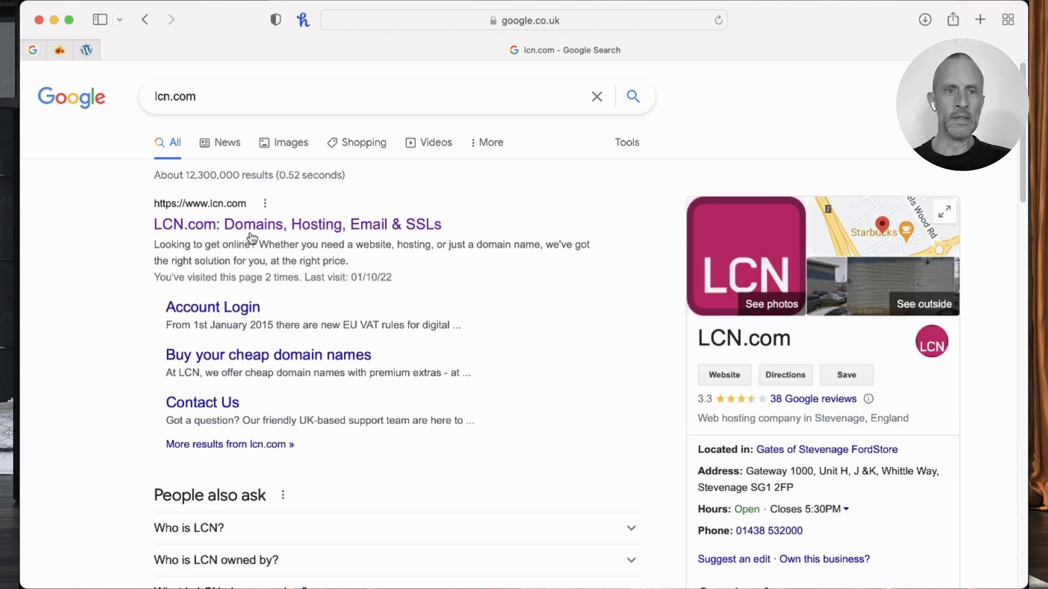
Open LCN.com and check hello2024.co.uk, getting hello2024.co.uk and hello2024.uk added free.
click(250, 234)
scroll(249, 231, down, 3)
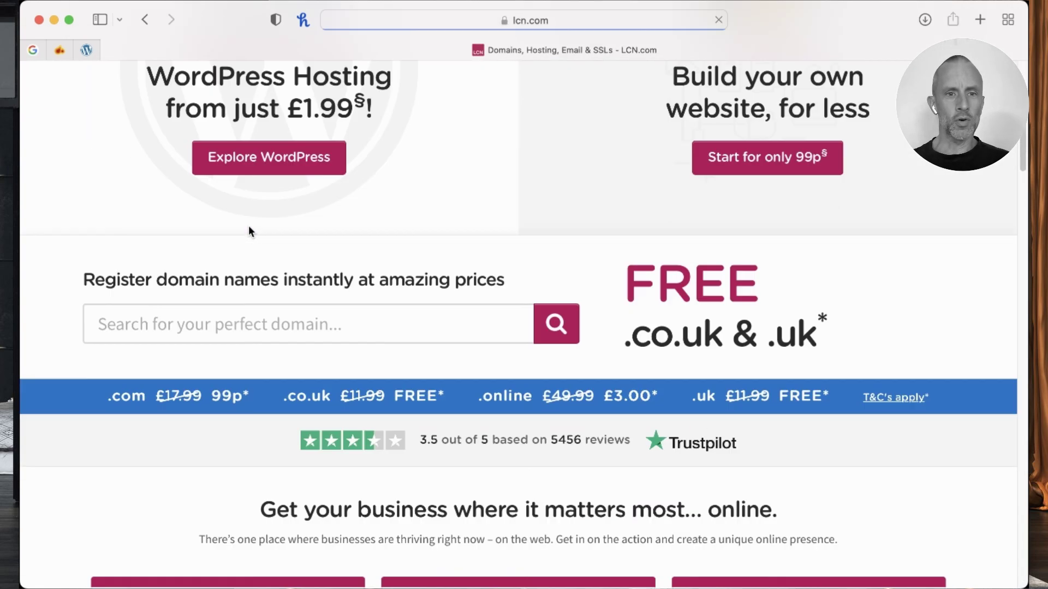
scroll(250, 231, down, 2)
click(205, 260)
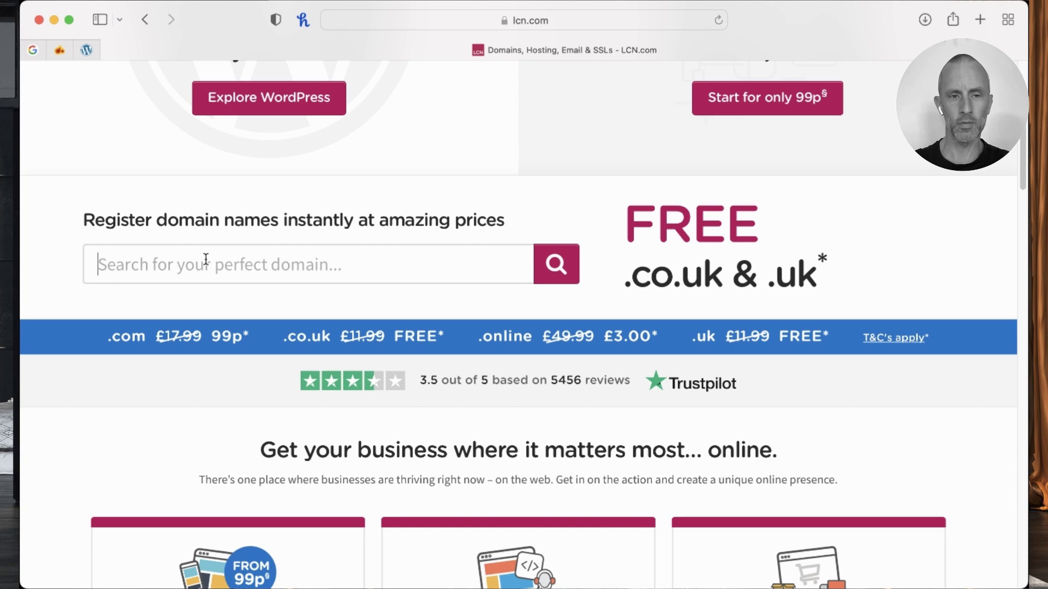
text(h)
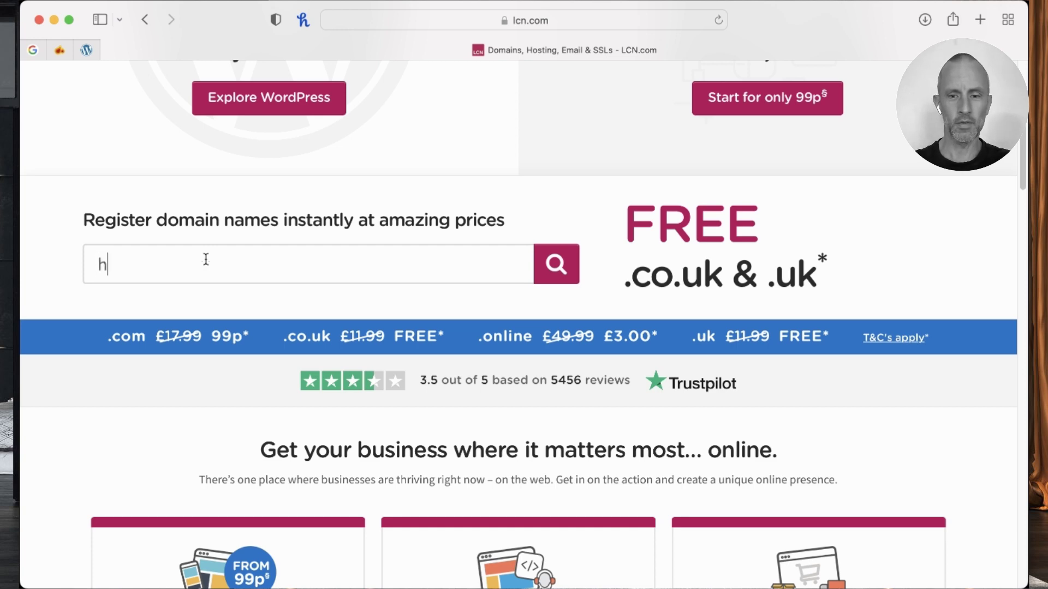
text(ello2024.)
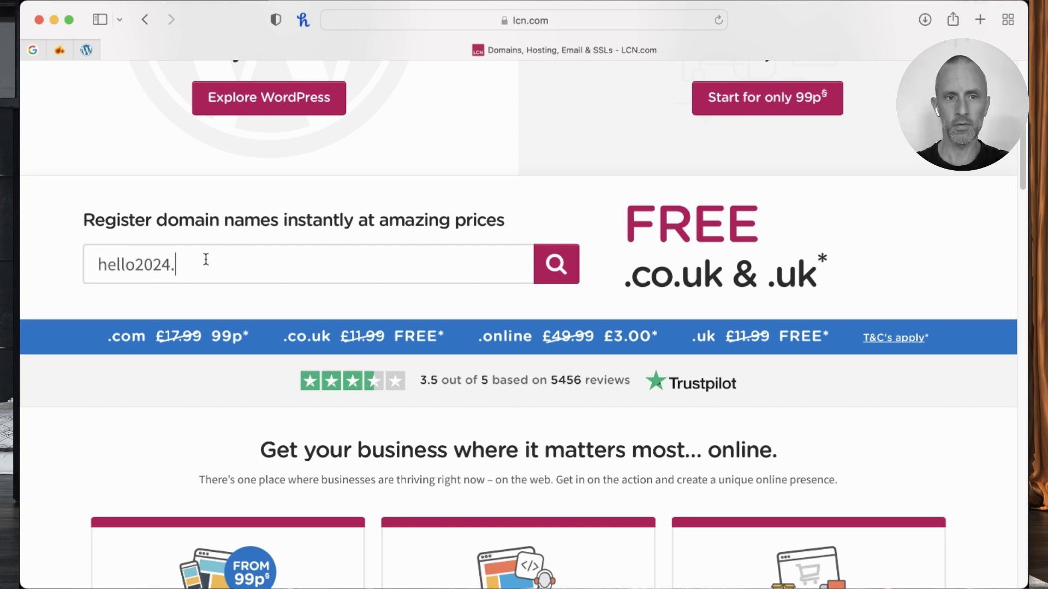
text(co.uk)
key(Return)
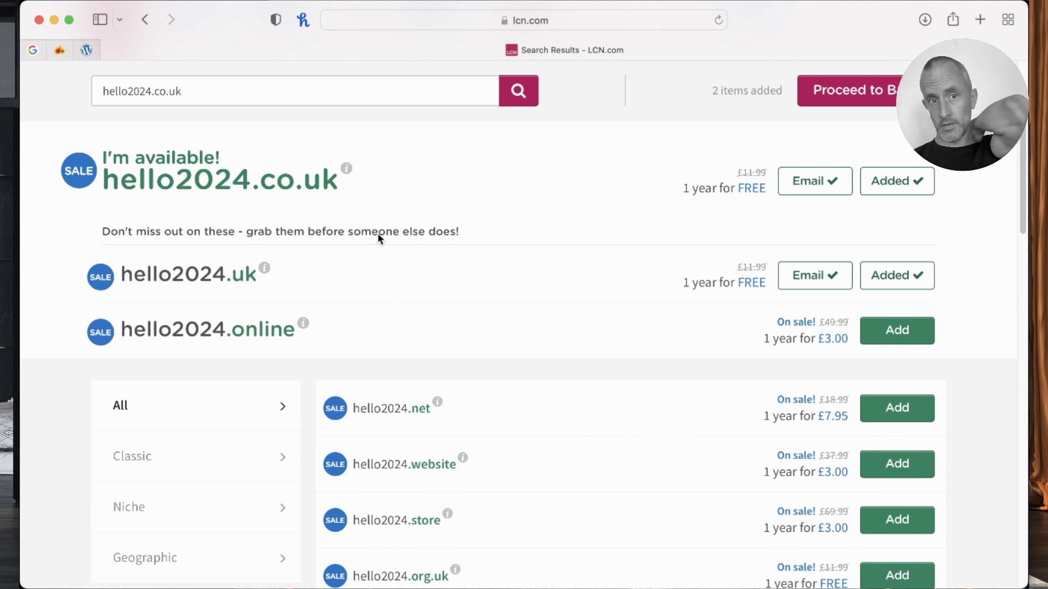
Remove hello2024.uk and both Personalised Email Hosting add-ons from the LCN basket, leaving £2.39.
click(870, 92)
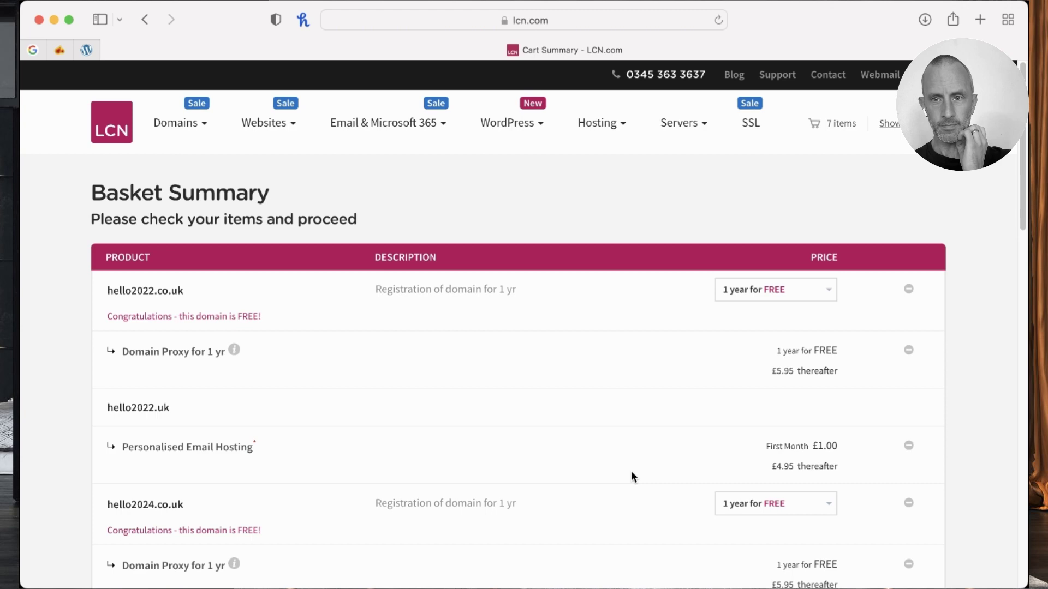
scroll(631, 475, down, 5)
scroll(631, 474, up, 3)
scroll(631, 474, down, 5)
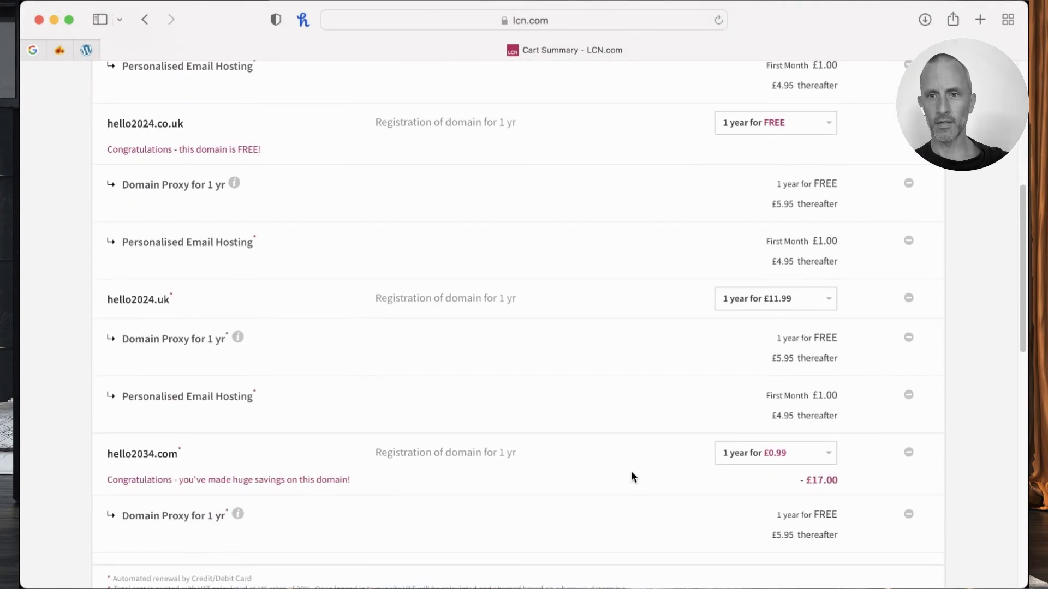
scroll(631, 475, down, 3)
click(908, 117)
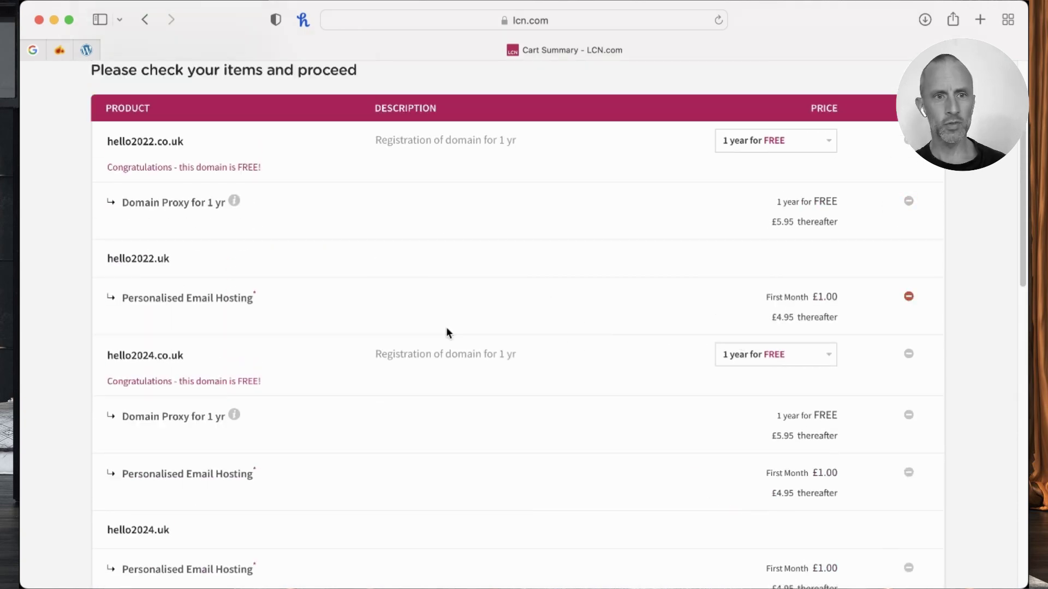
drag(255, 299, 121, 299)
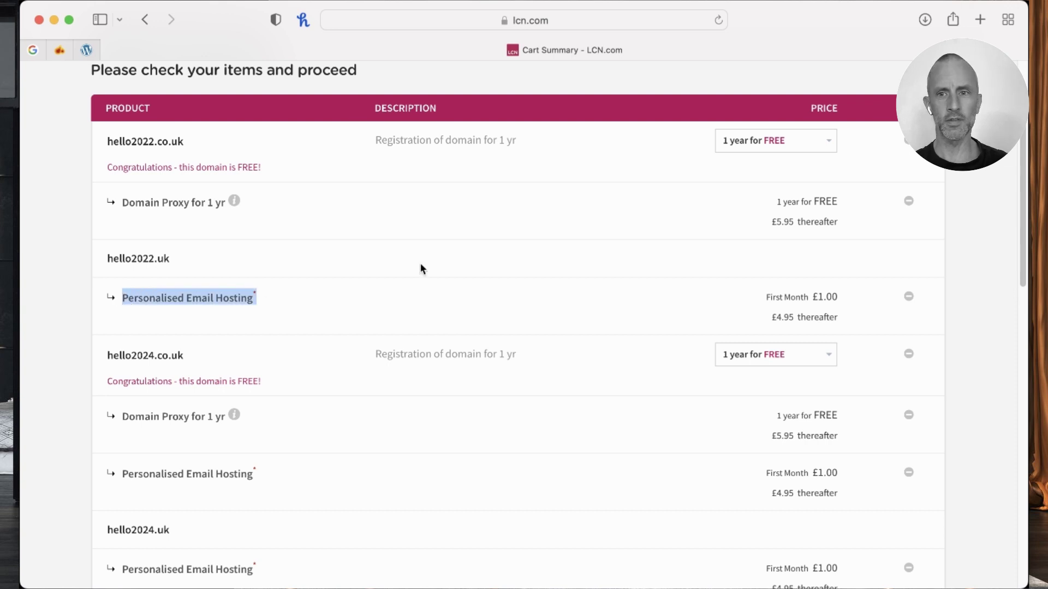
click(909, 298)
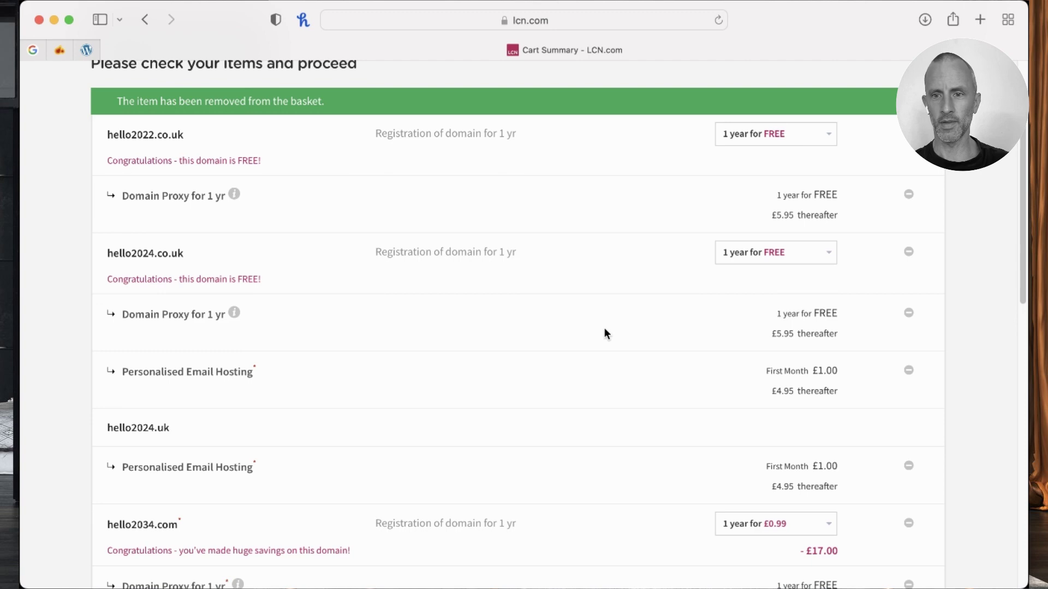
scroll(604, 333, down, 4)
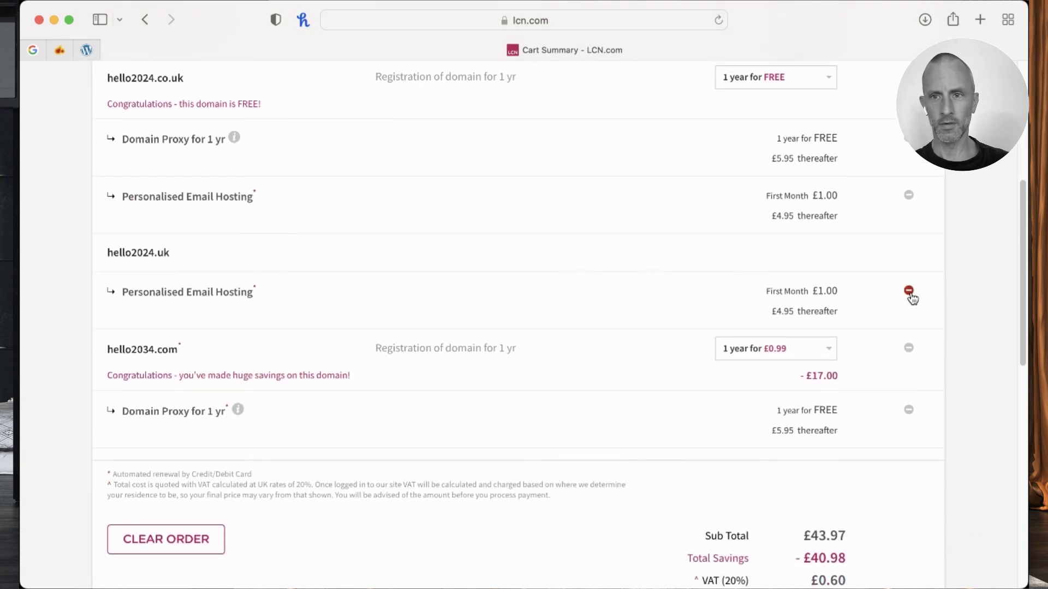
click(910, 292)
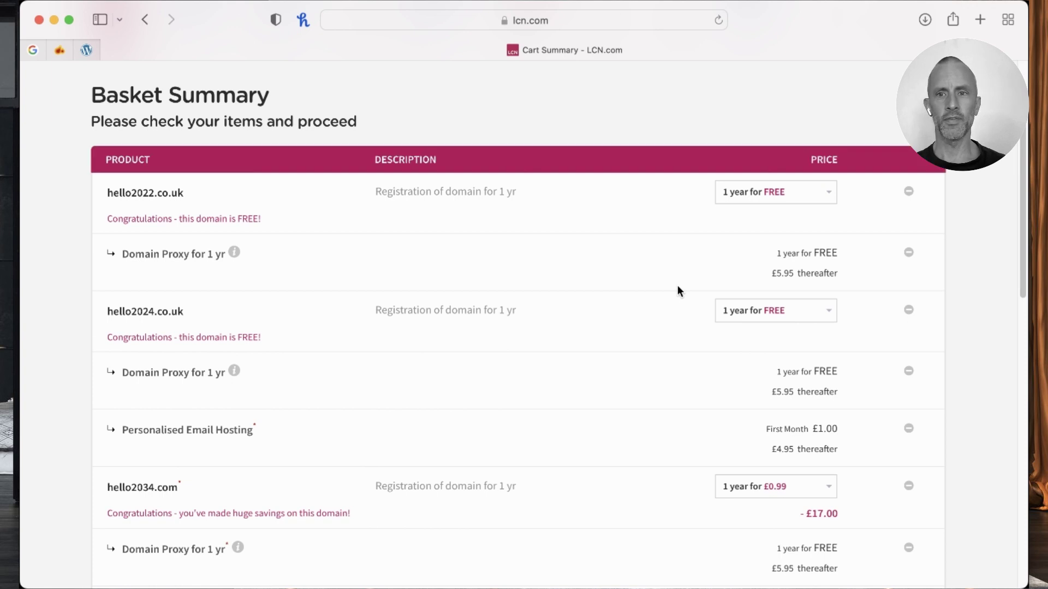
scroll(303, 281, down, 2)
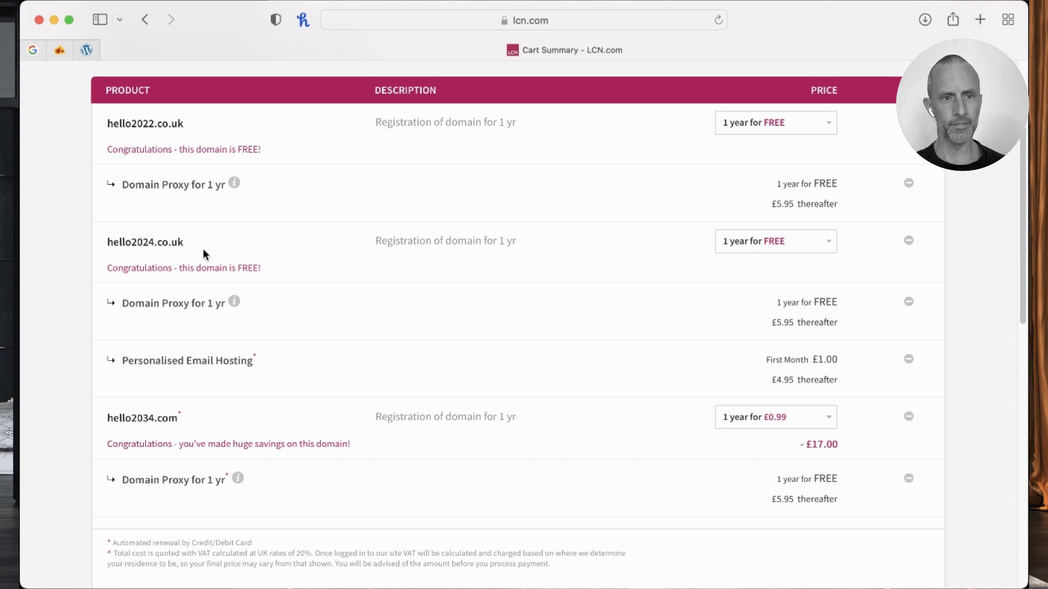
scroll(202, 248, down, 1)
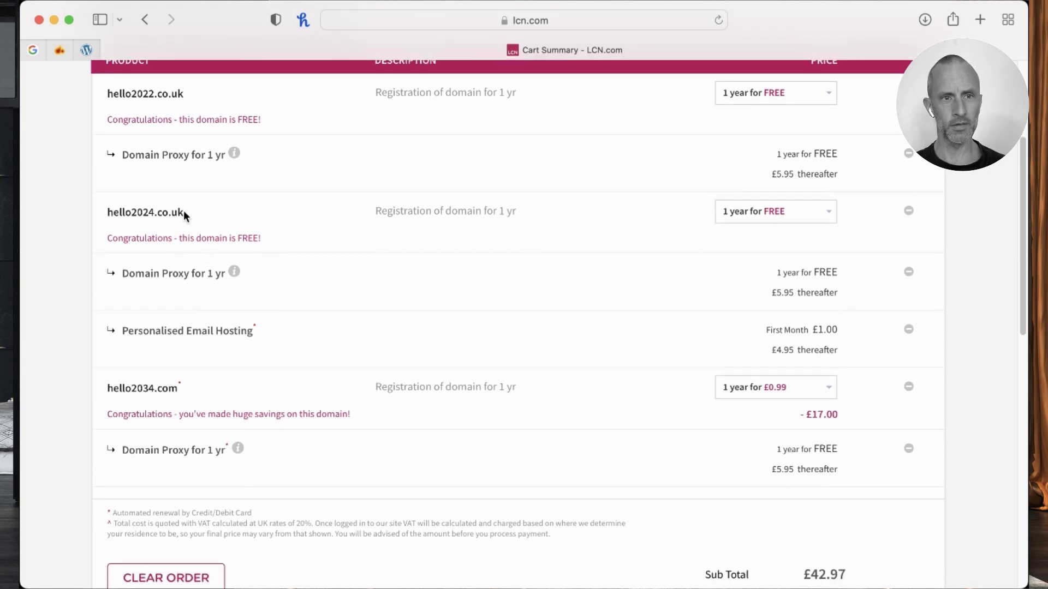
scroll(231, 311, down, 3)
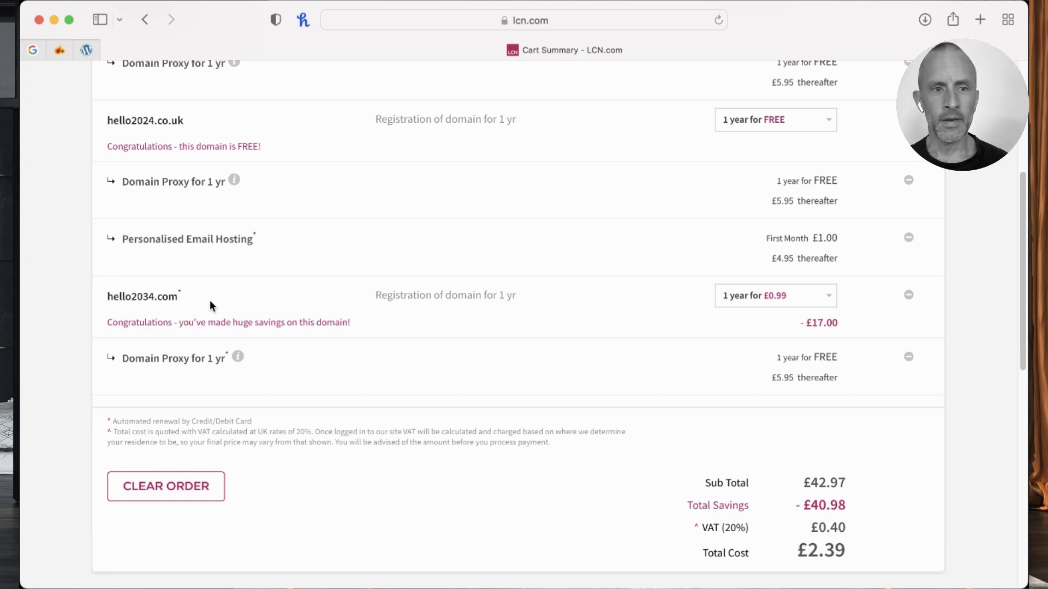
scroll(210, 300, down, 5)
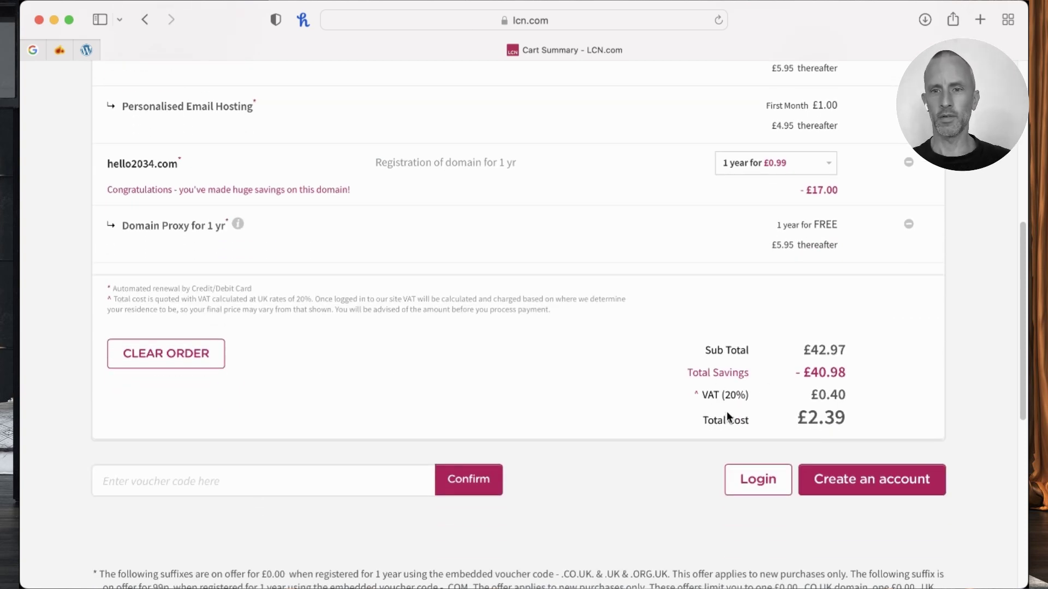
drag(703, 420, 853, 417)
scroll(627, 284, up, 2)
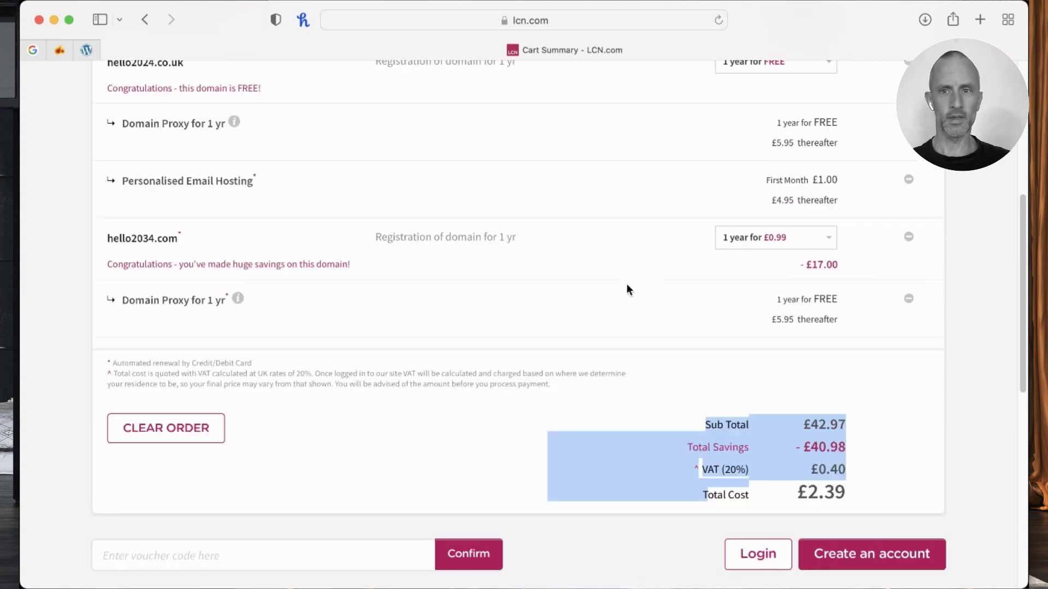
scroll(626, 284, up, 6)
scroll(627, 290, down, 4)
scroll(627, 289, down, 5)
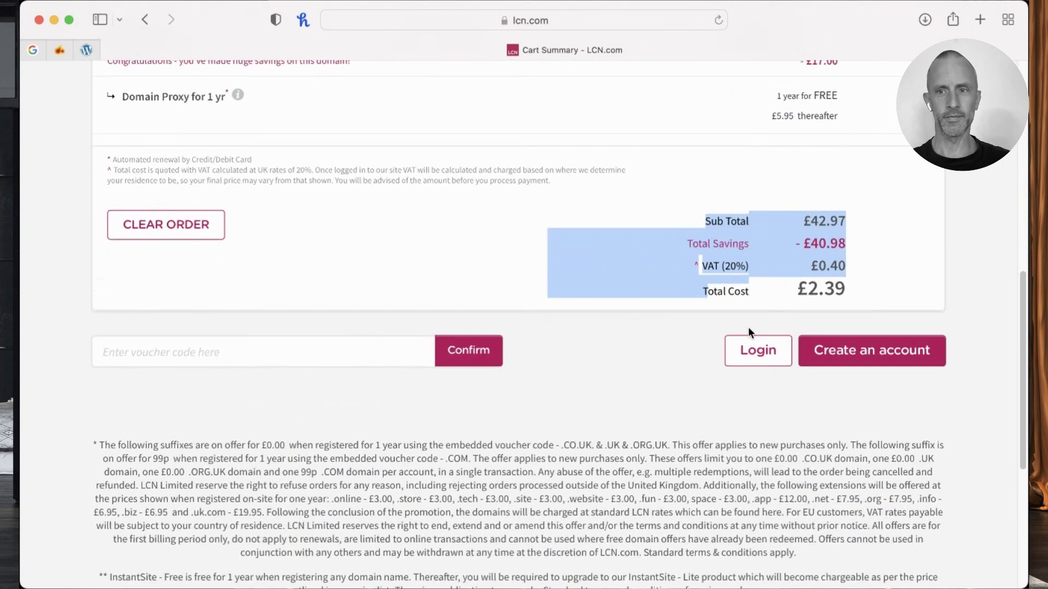
Choose Create an account to bring up LCN's new-account form.
click(836, 353)
scroll(317, 283, down, 5)
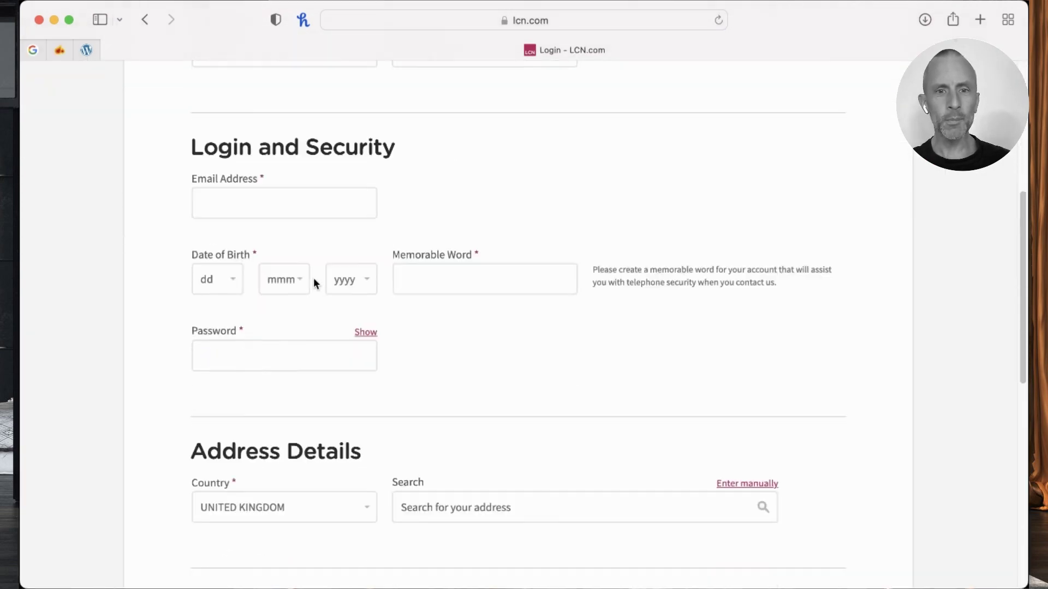
scroll(314, 283, down, 4)
scroll(368, 278, up, 2)
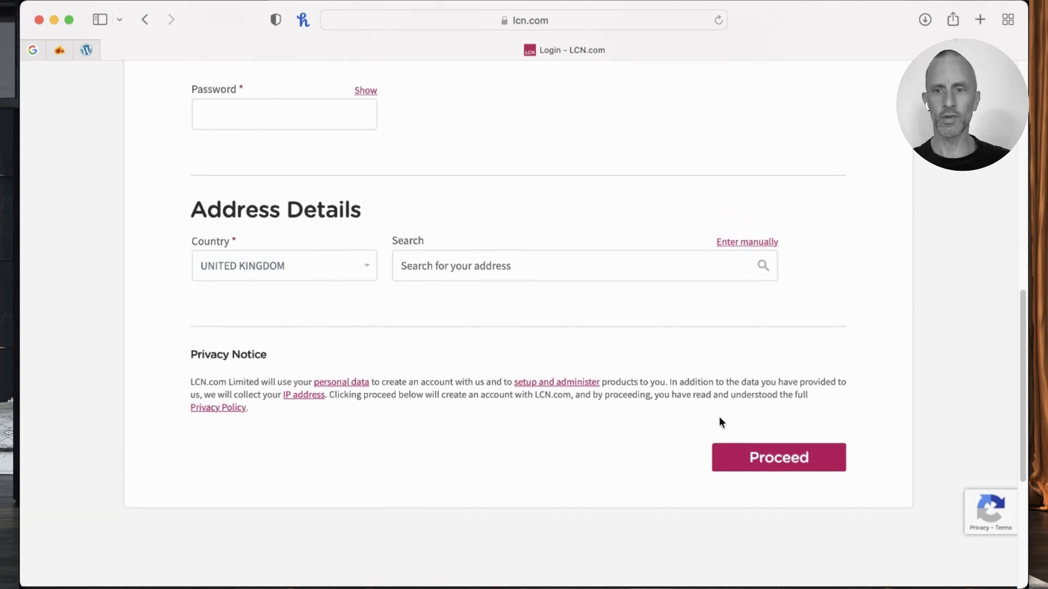
scroll(782, 451, up, 10)
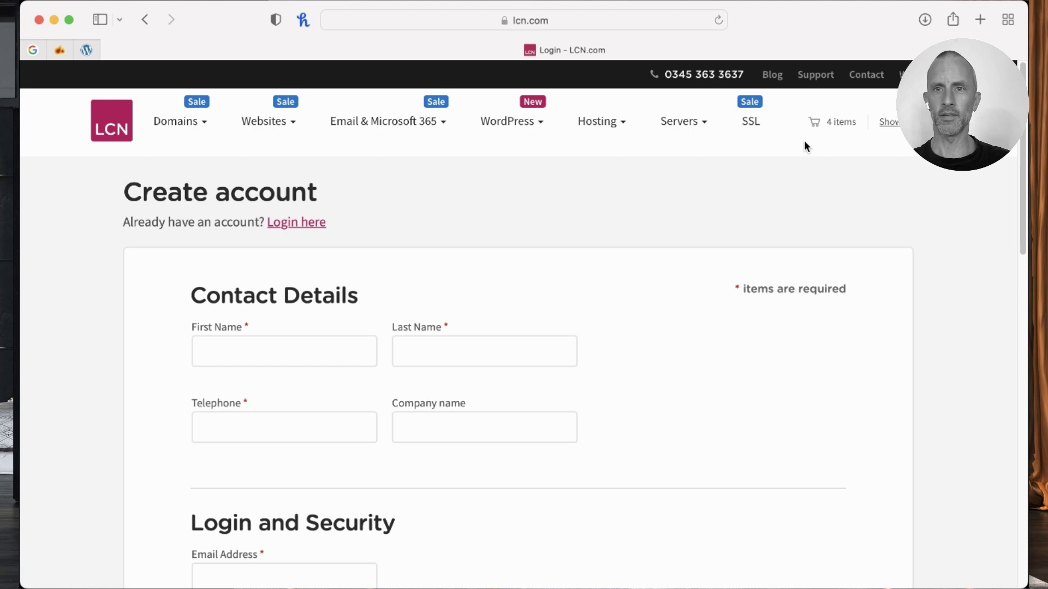
Load google.co.uk and search for 'free co.uk .uk'.
click(578, 19)
text(google)
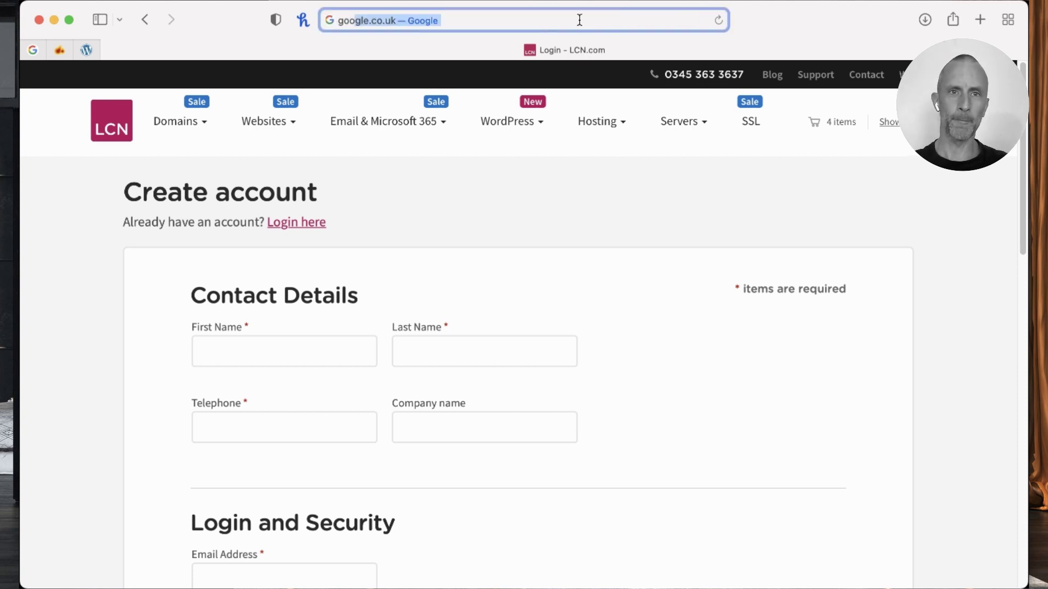
key(Return)
text(f)
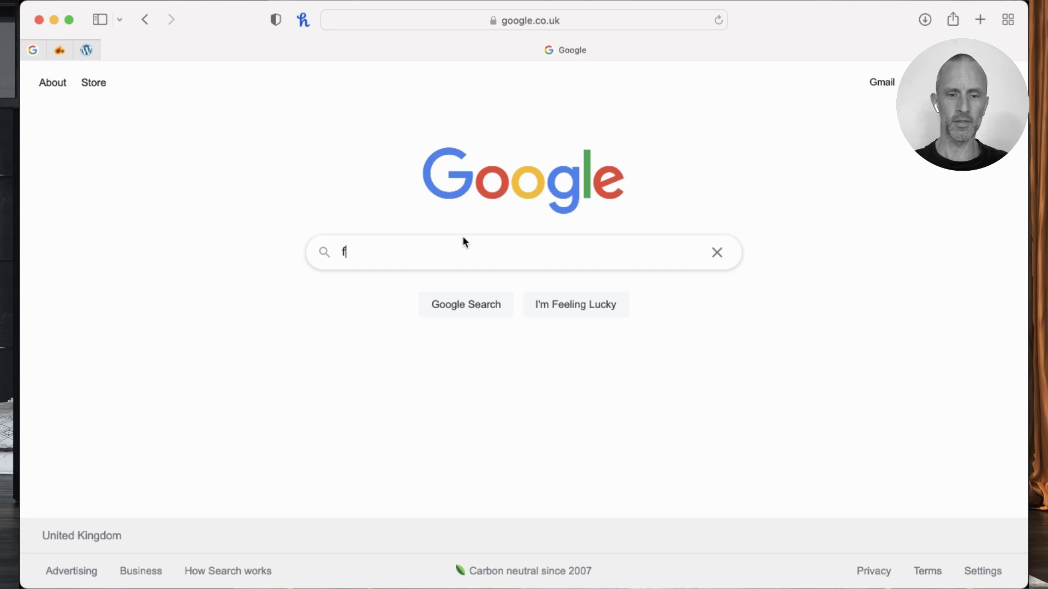
text(ree co.uk .u)
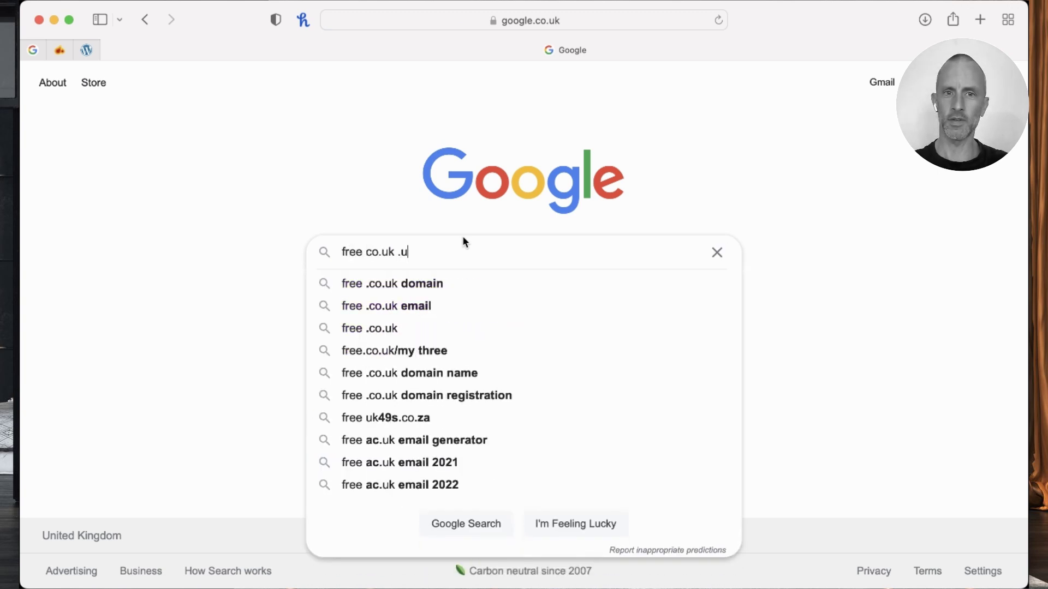
text(k)
key(Return)
scroll(228, 374, down, 4)
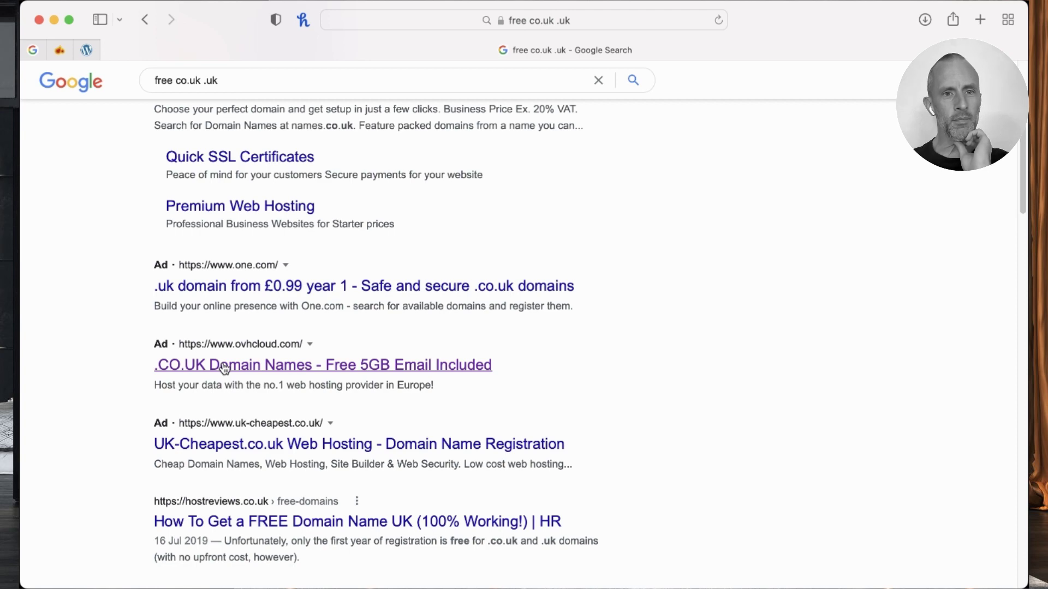
scroll(223, 369, down, 3)
scroll(222, 363, down, 4)
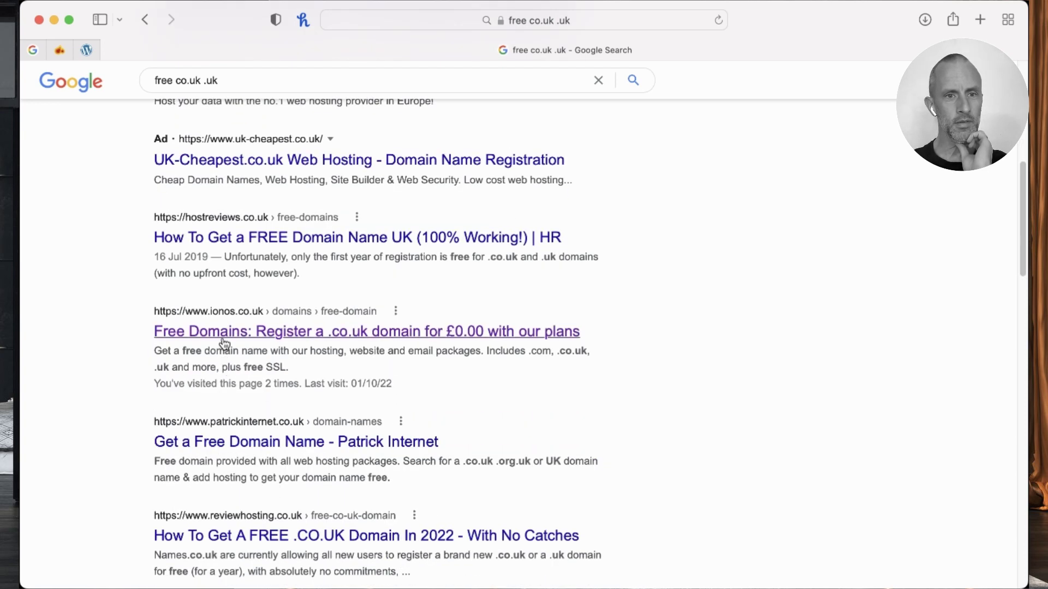
click(222, 336)
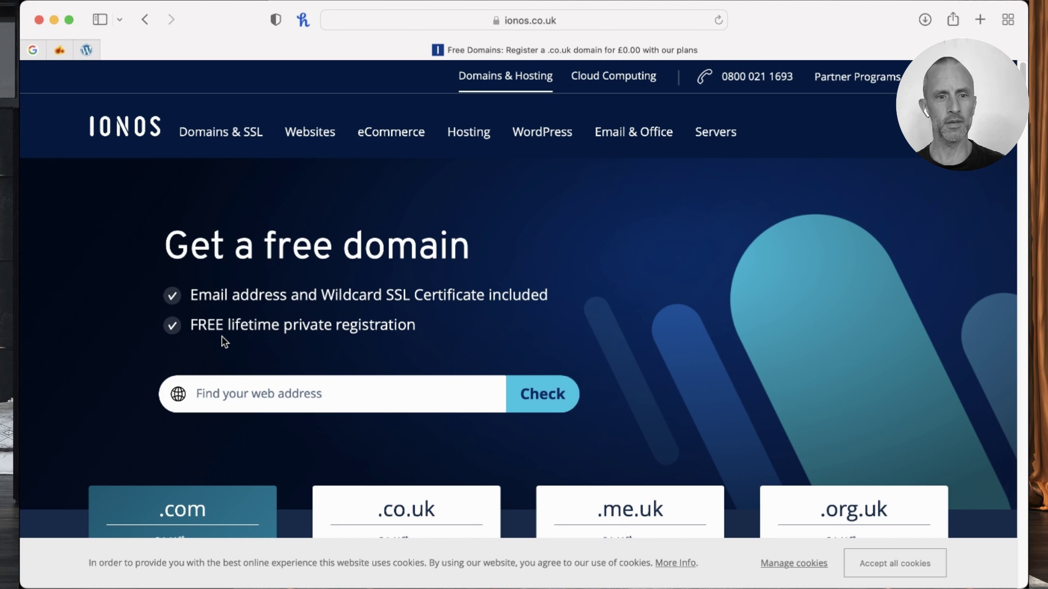
scroll(222, 335, down, 4)
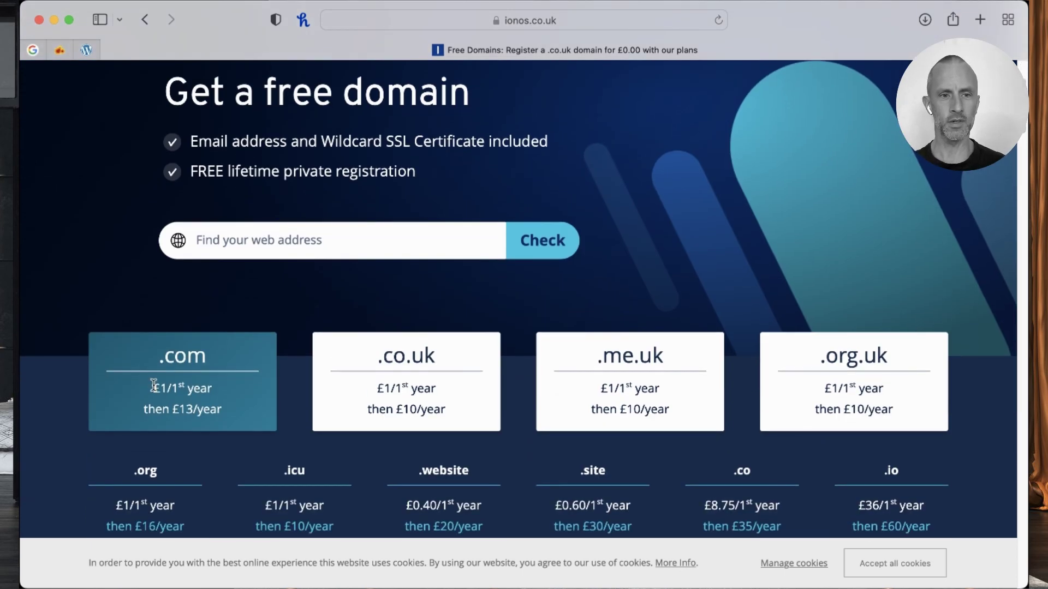
drag(153, 386, 211, 390)
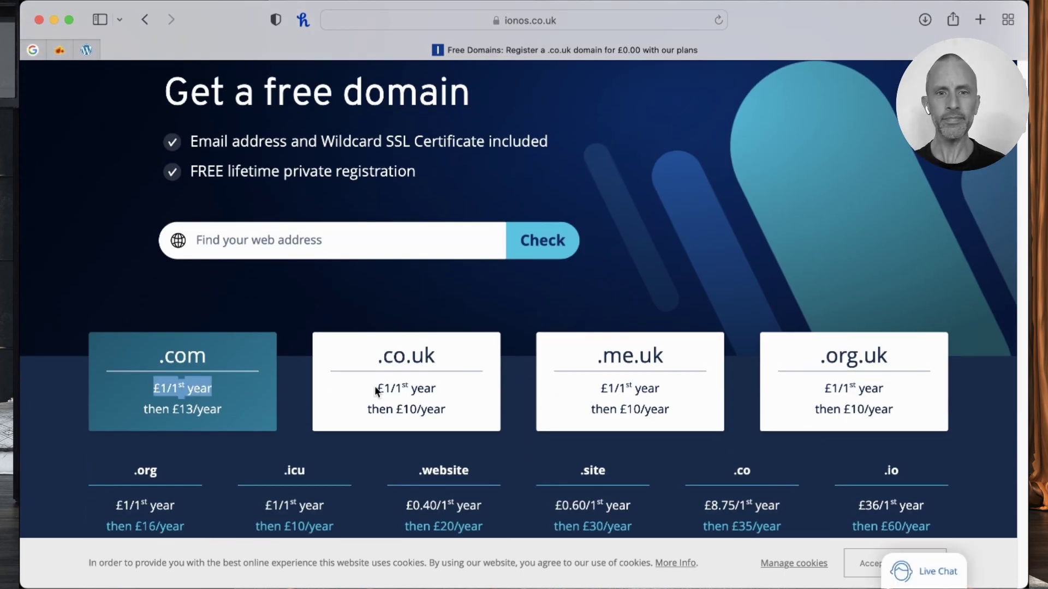
drag(375, 388, 439, 391)
scroll(442, 397, up, 3)
scroll(442, 397, down, 4)
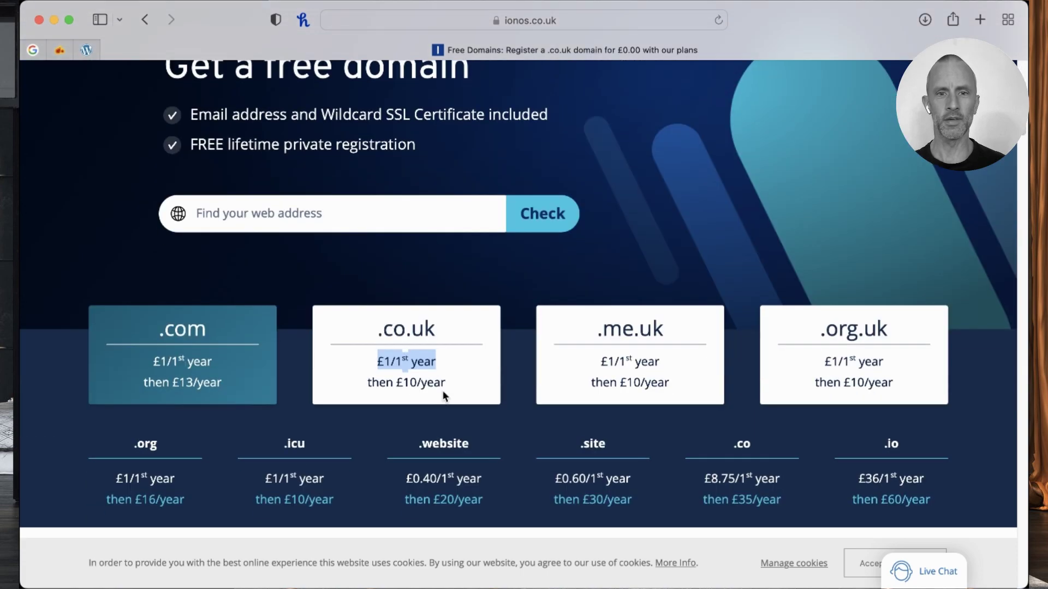
scroll(443, 397, up, 2)
scroll(443, 398, up, 3)
click(86, 129)
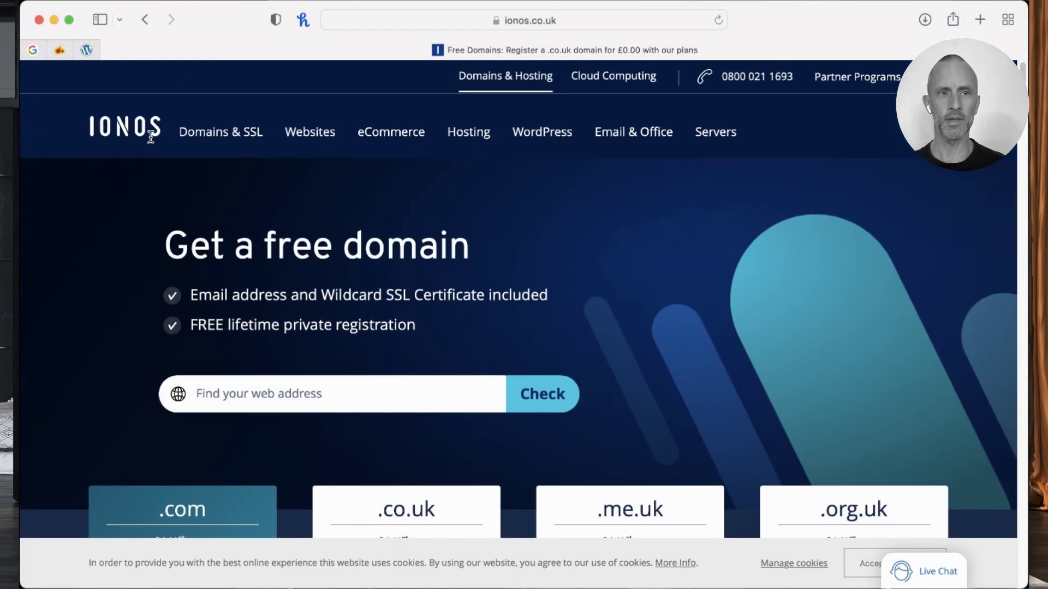
scroll(275, 317, down, 4)
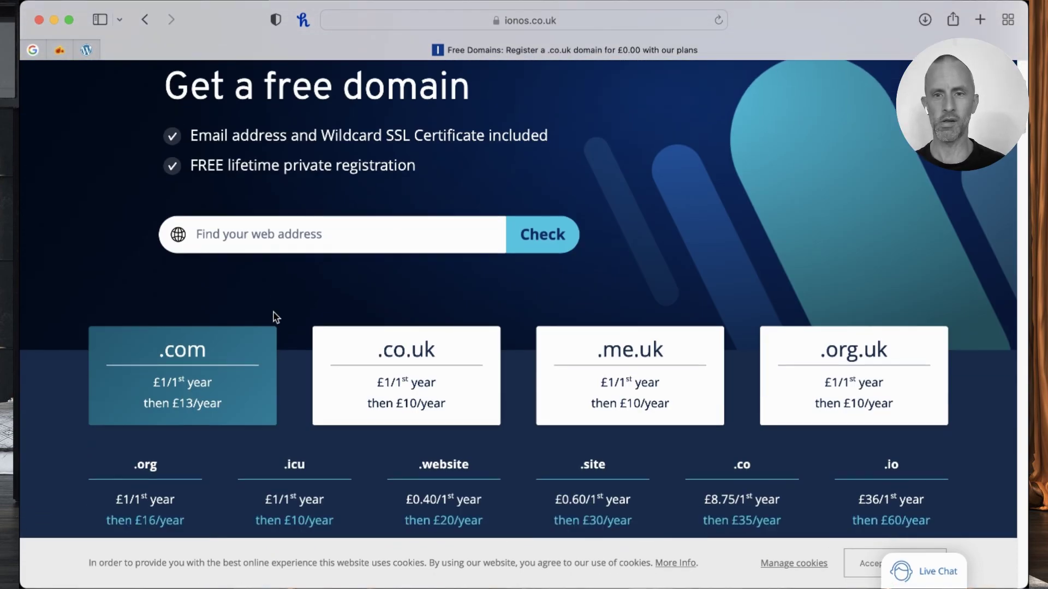
scroll(275, 317, down, 4)
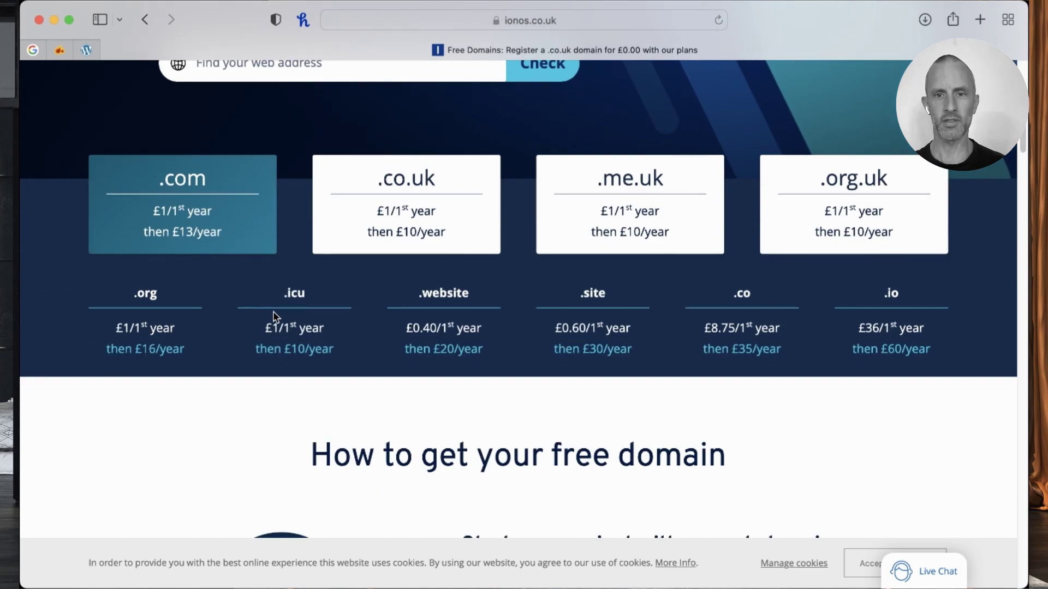
scroll(275, 317, up, 3)
scroll(275, 317, up, 5)
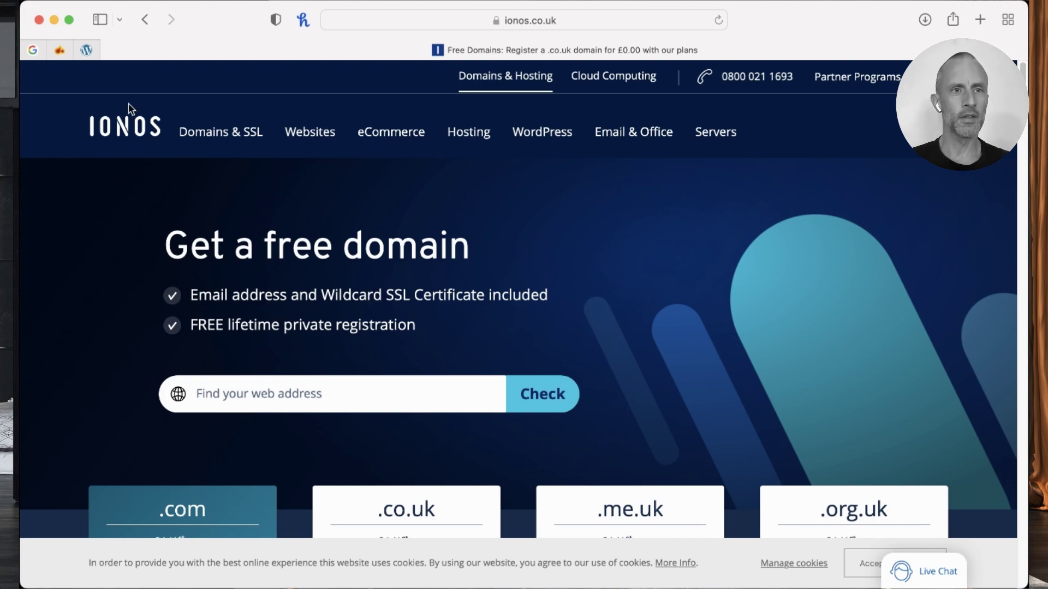
Go back to the Google results and open the names.co.uk free domain ad.
click(144, 19)
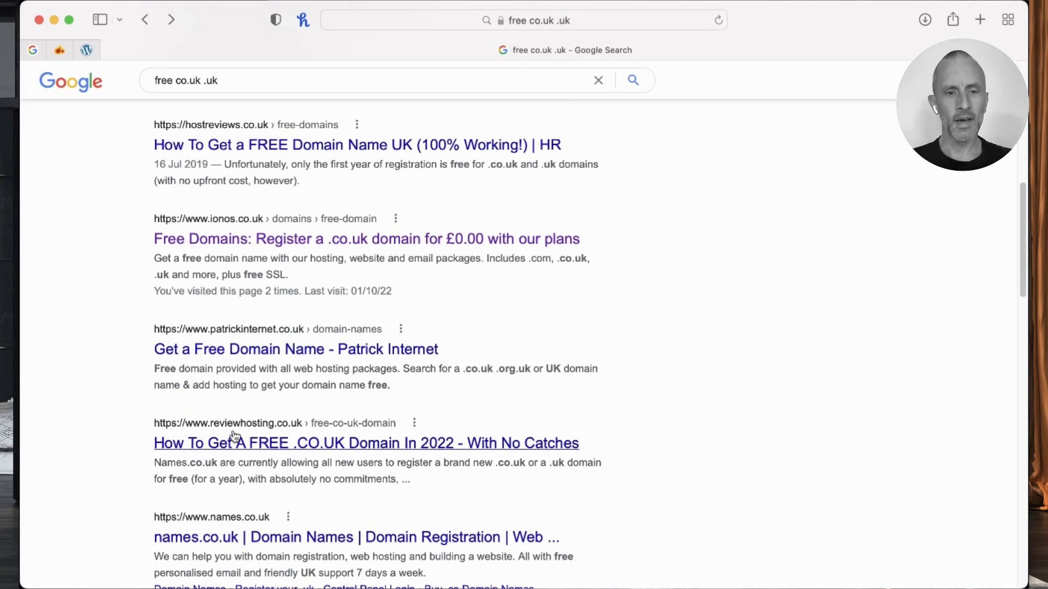
scroll(233, 437, down, 3)
scroll(234, 437, down, 3)
scroll(234, 436, up, 15)
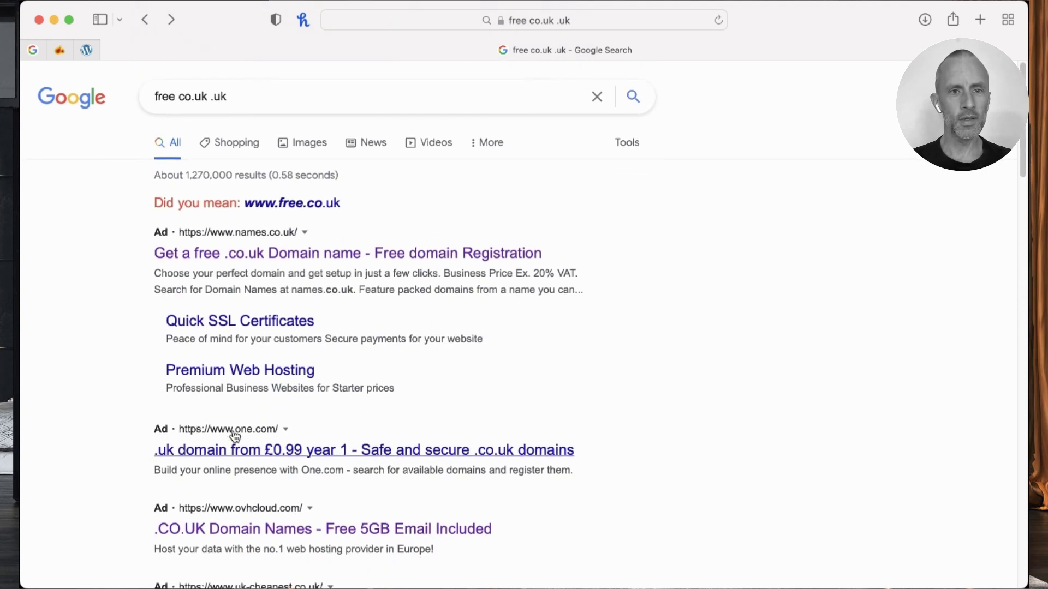
click(312, 262)
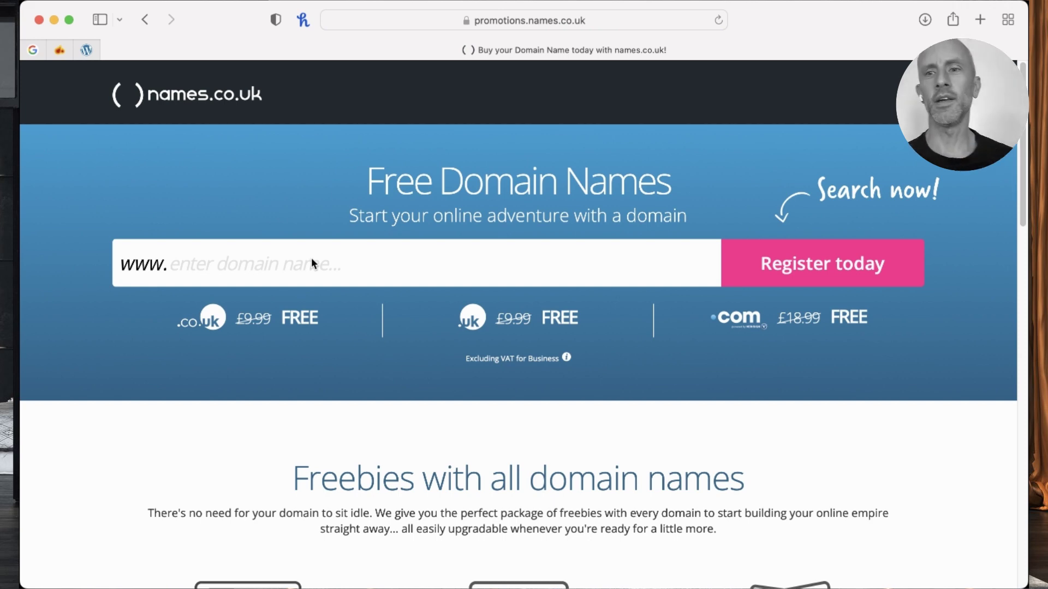
Search names.co.uk for hello2029.com to get free .co.uk, .com and .uk options.
click(280, 255)
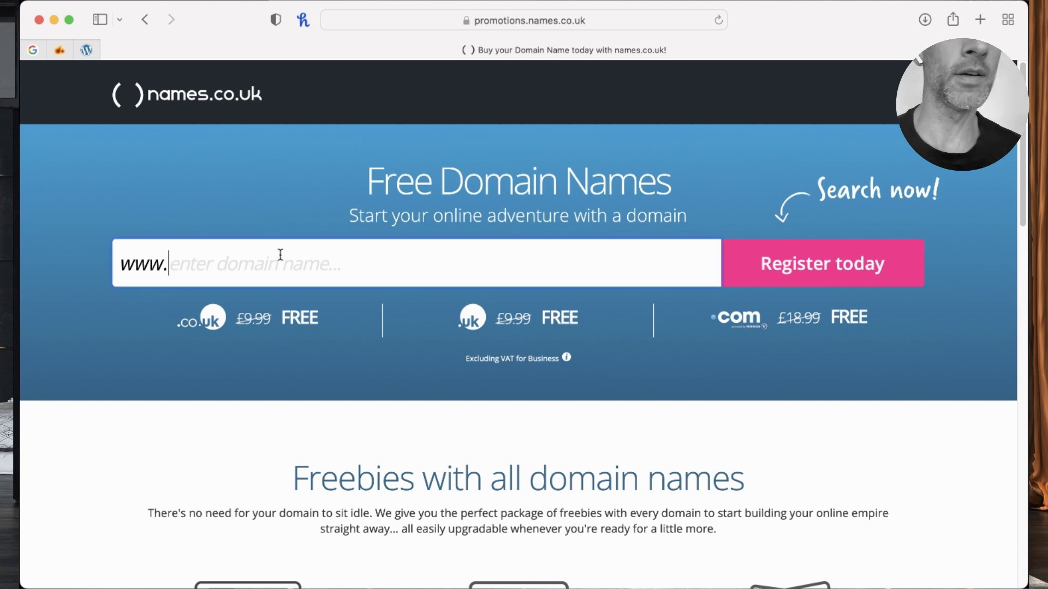
text(hello2)
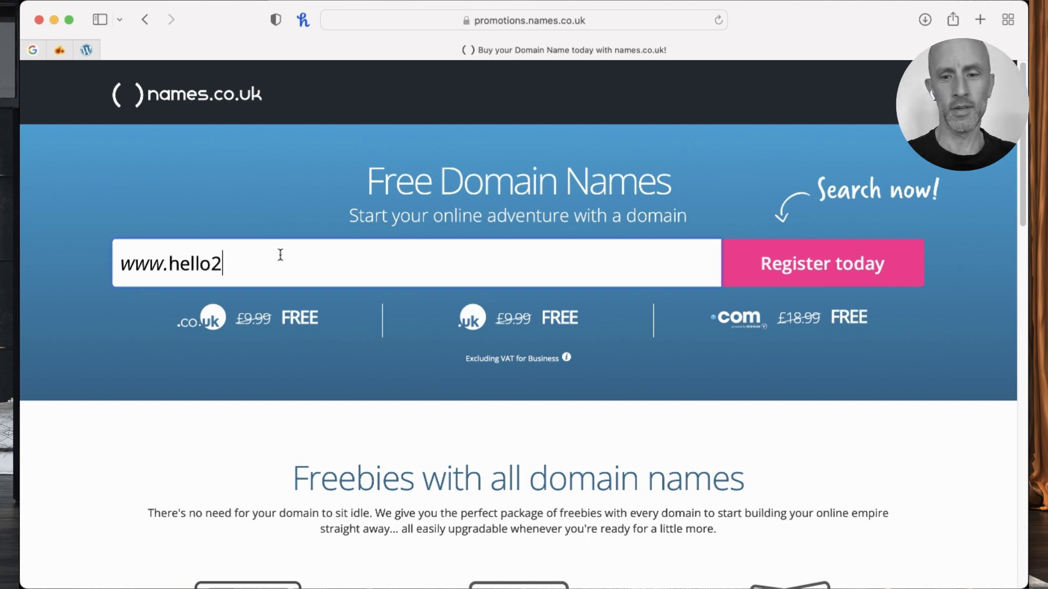
text(029.com)
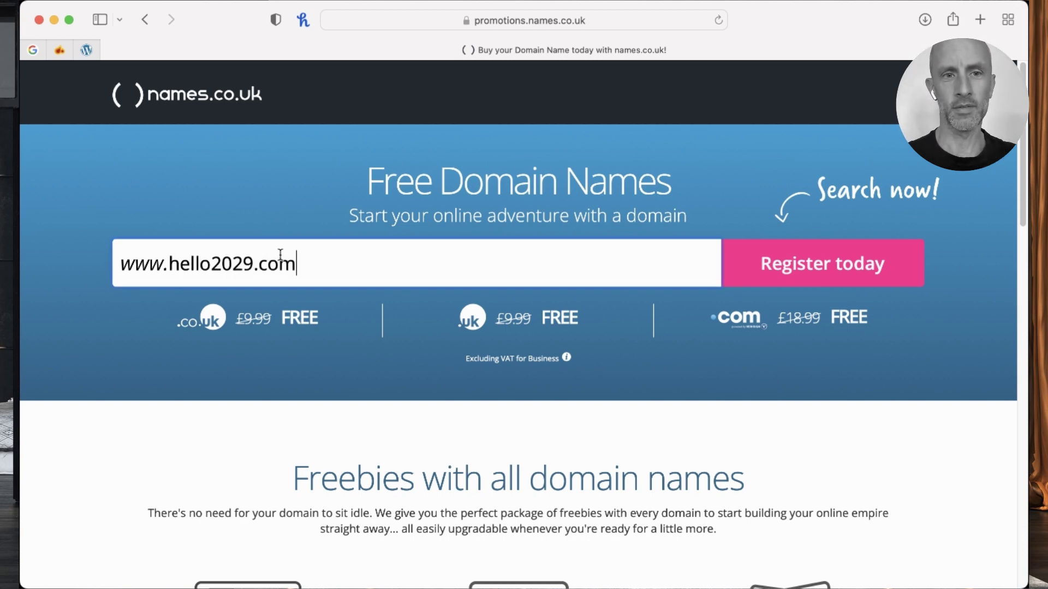
key(Return)
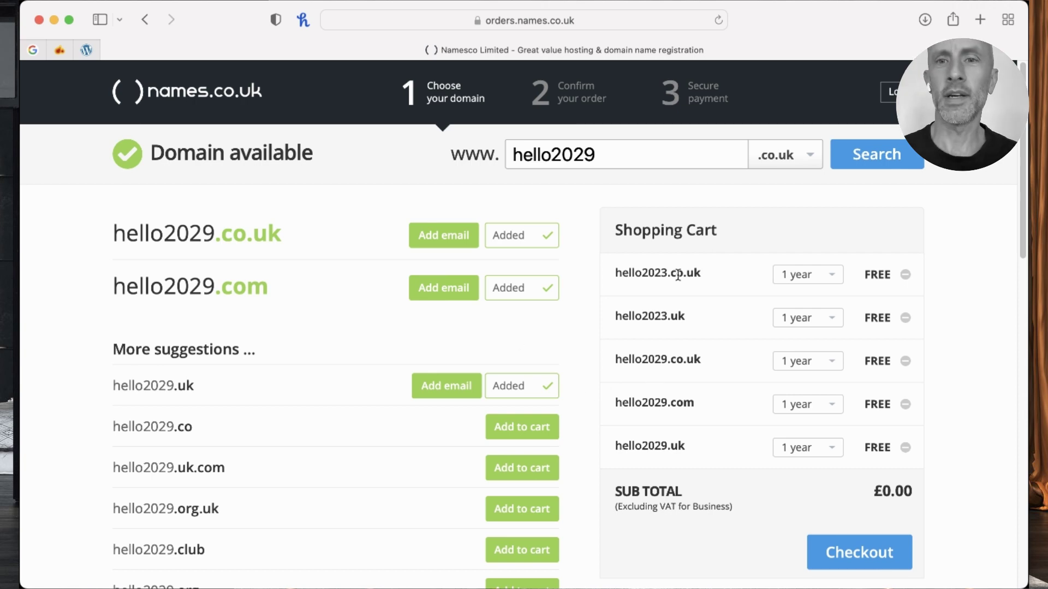
mouse_move(615, 270)
mouse_down()
mouse_move(939, 397)
mouse_move(893, 446)
mouse_up()
click(959, 327)
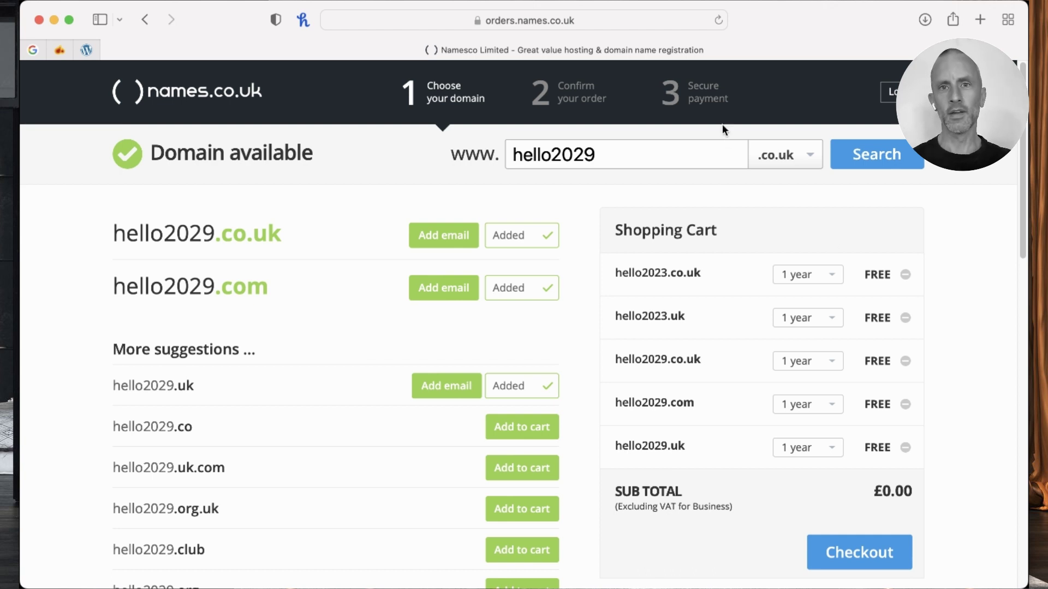
click(577, 19)
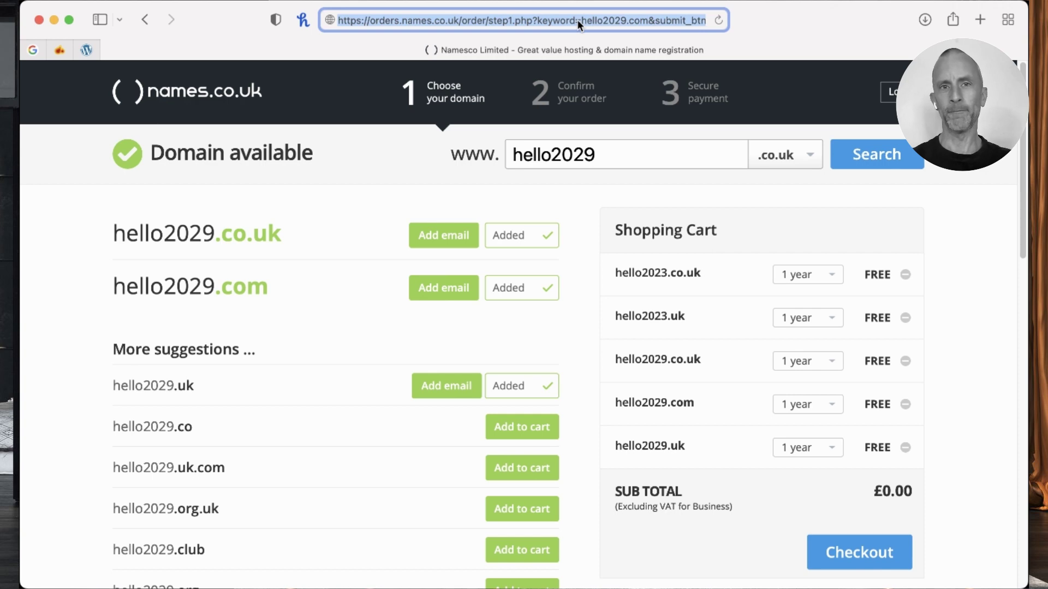
Load google.co.uk and search for 'promo co.uk domain names'.
key(BackSpace)
text(google.co.uk)
key(Return)
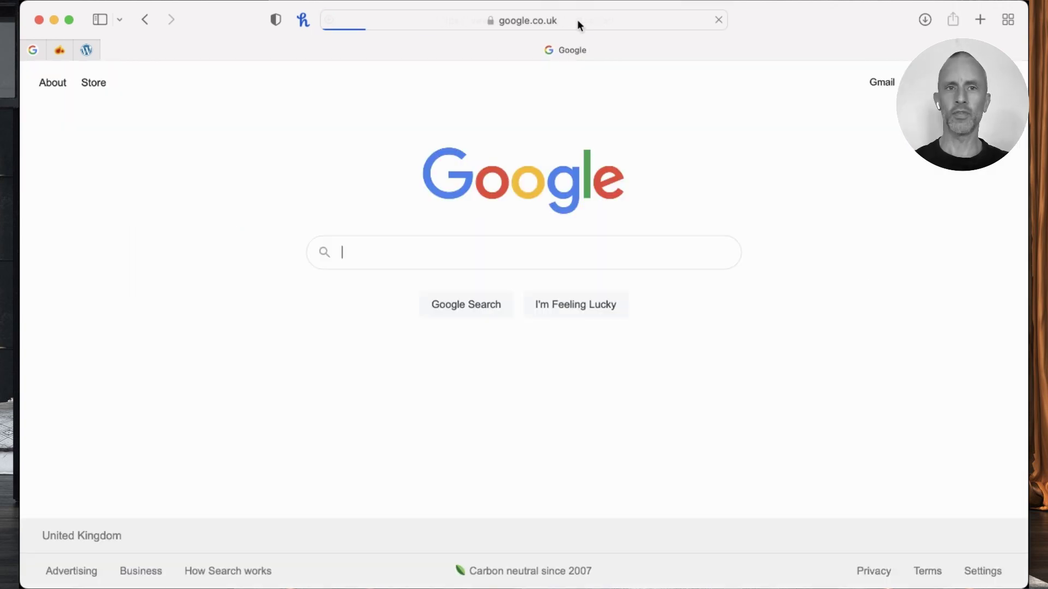
text(free)
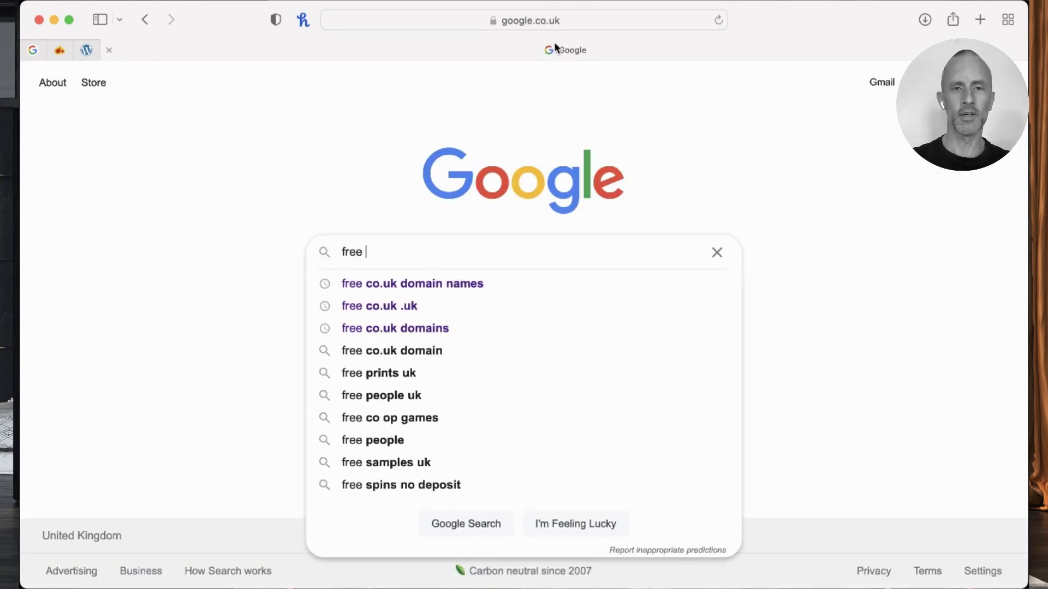
key(BackSpace)
key(BackSpace)
key(BackSpace)
key(BackSpace)
text(prom)
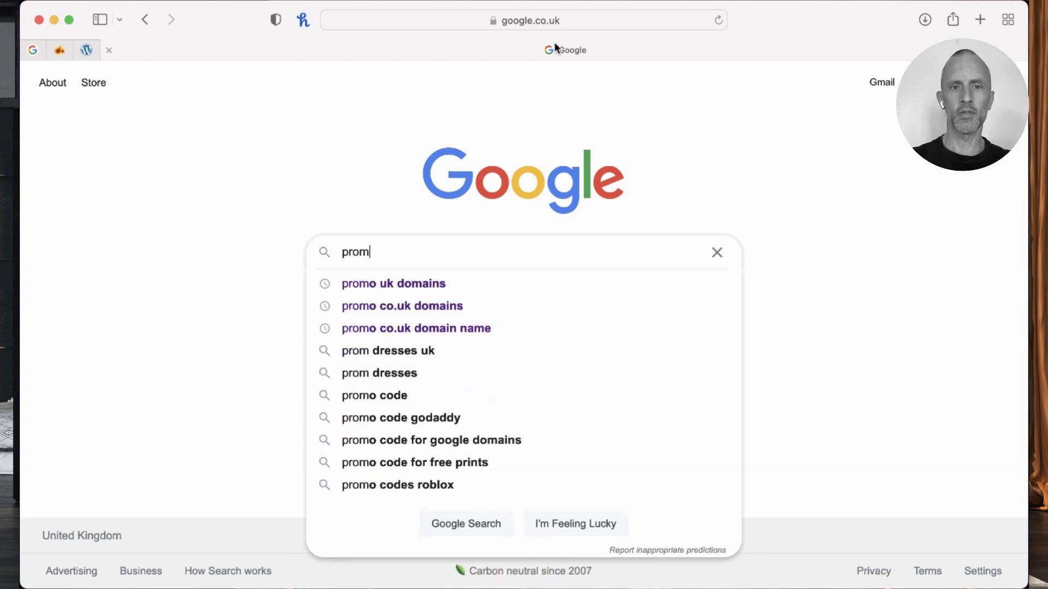
text(o co.uk do)
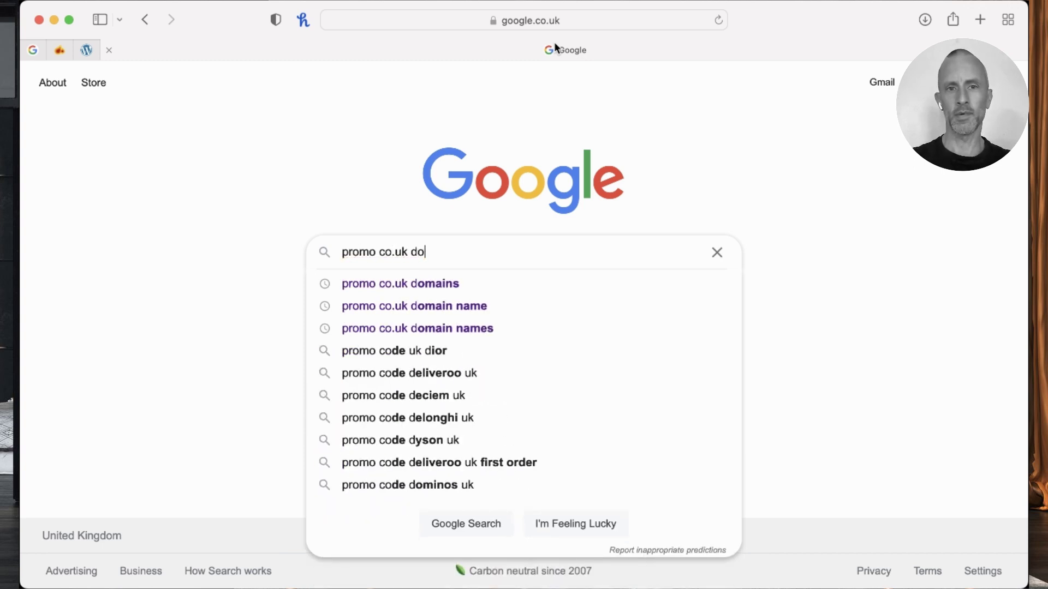
text(main names)
key(Return)
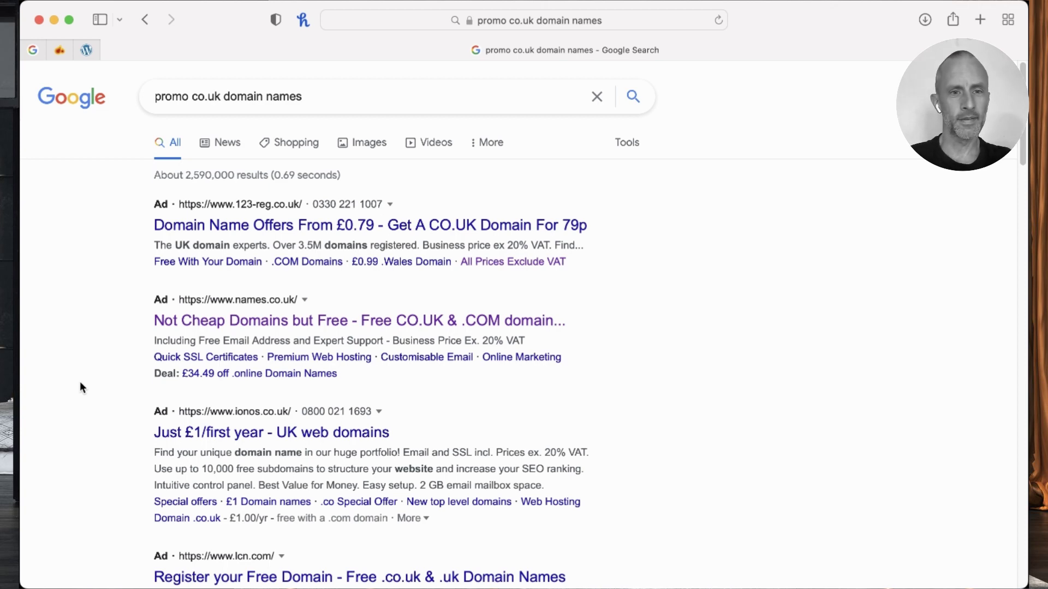
scroll(80, 382, down, 2)
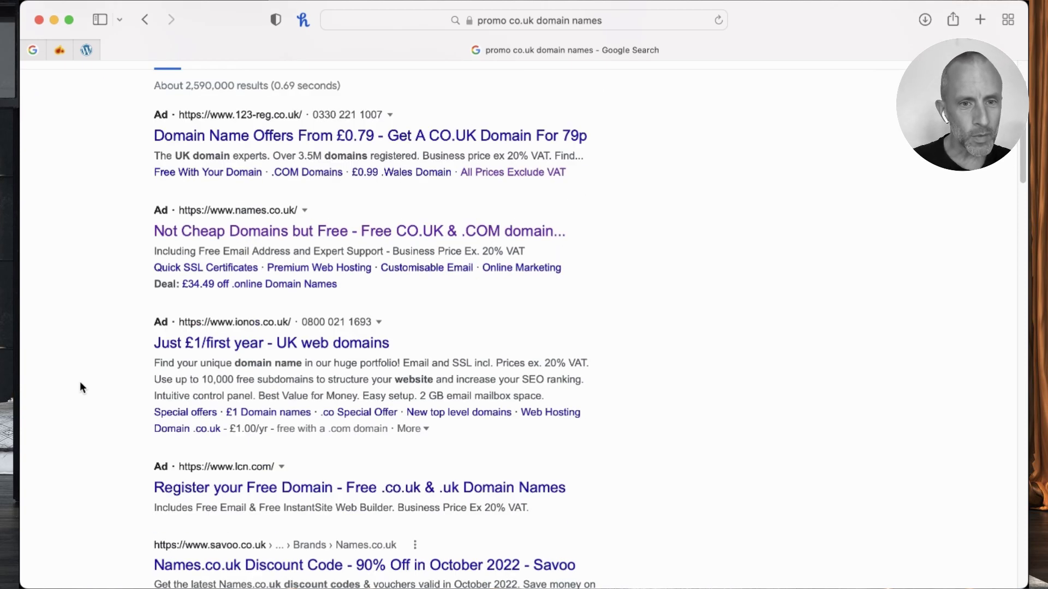
scroll(80, 382, down, 2)
scroll(80, 382, down, 1)
scroll(80, 383, down, 3)
scroll(80, 383, down, 3)
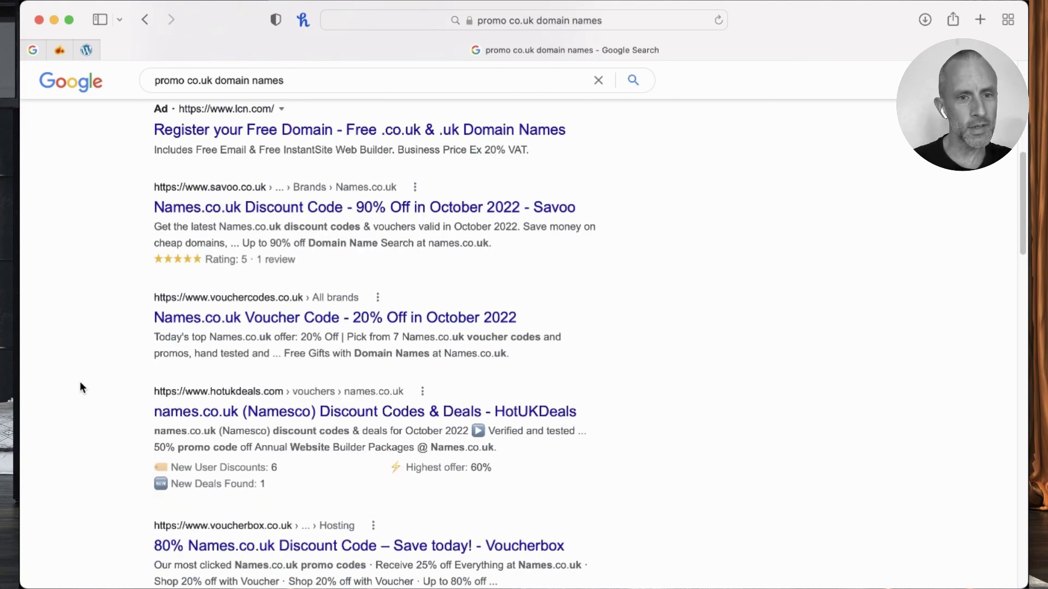
scroll(80, 383, down, 3)
scroll(80, 382, down, 2)
scroll(80, 383, down, 3)
scroll(81, 383, down, 3)
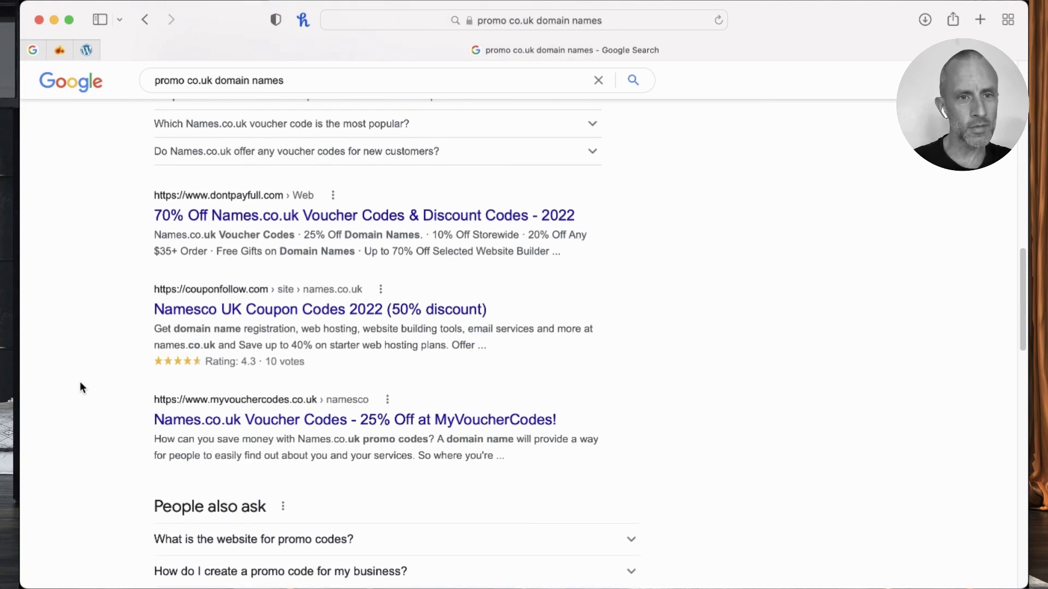
scroll(80, 382, down, 2)
scroll(80, 383, up, 10)
scroll(81, 388, up, 10)
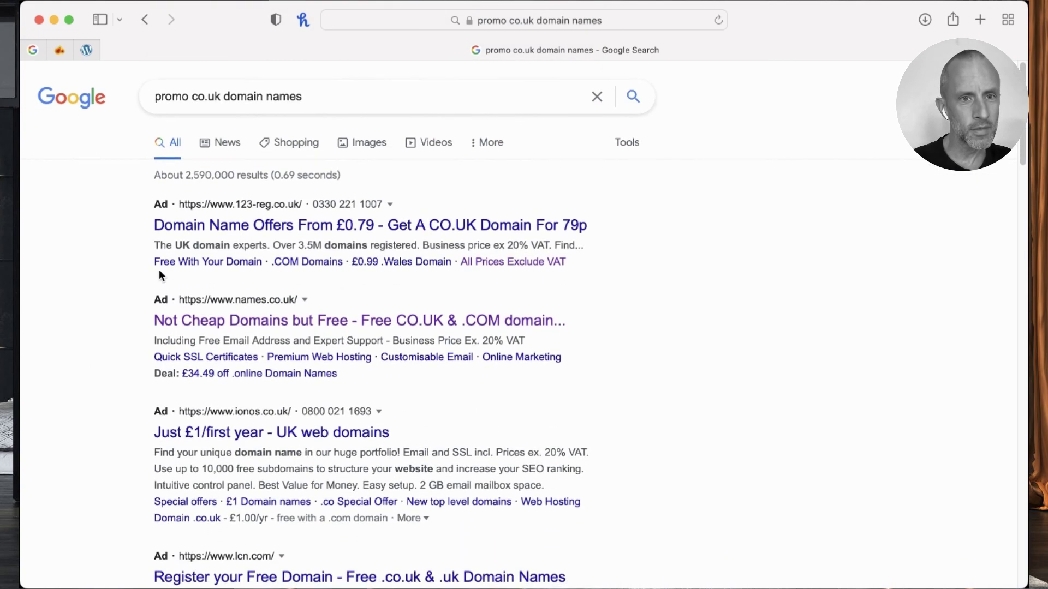
scroll(102, 344, down, 2)
scroll(103, 345, down, 2)
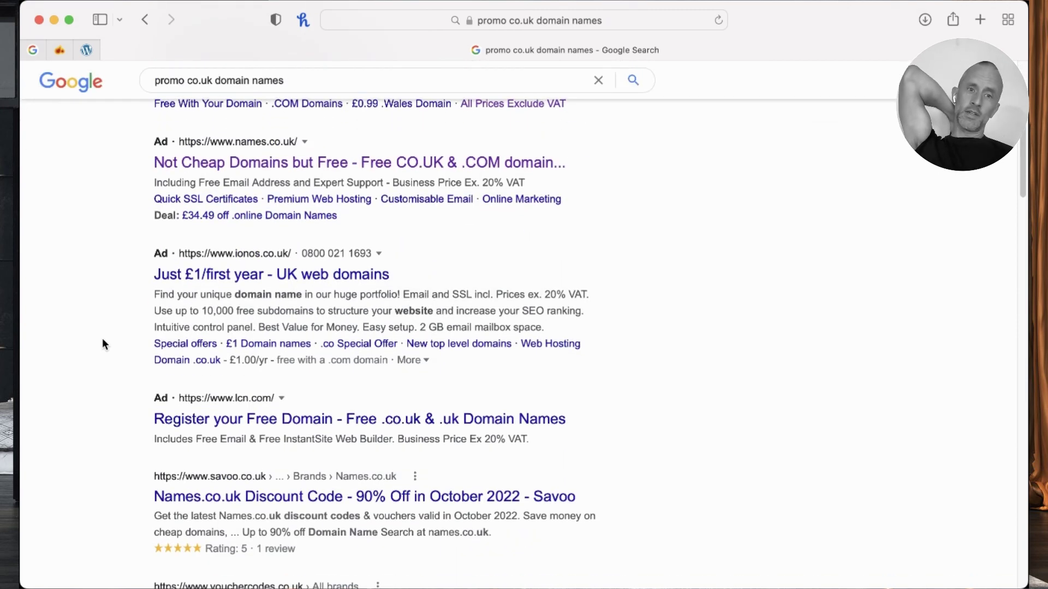
scroll(102, 344, up, 4)
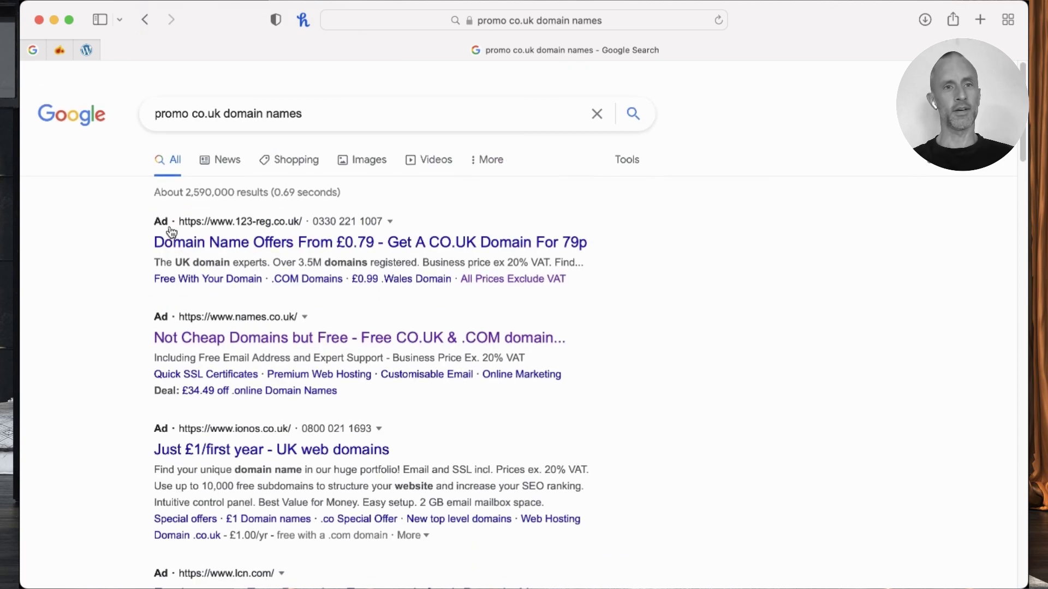
Replace the Google query with google.co.uk, run it, and switch away from Safari.
click(318, 104)
key(super+a)
text(goo)
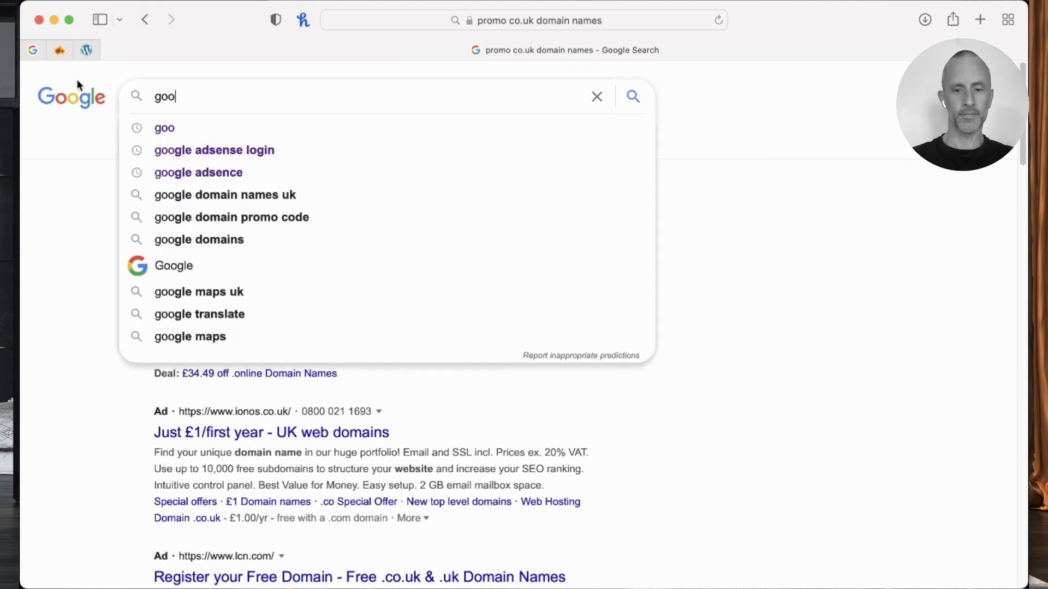
text(gle.co.uk)
key(Return)
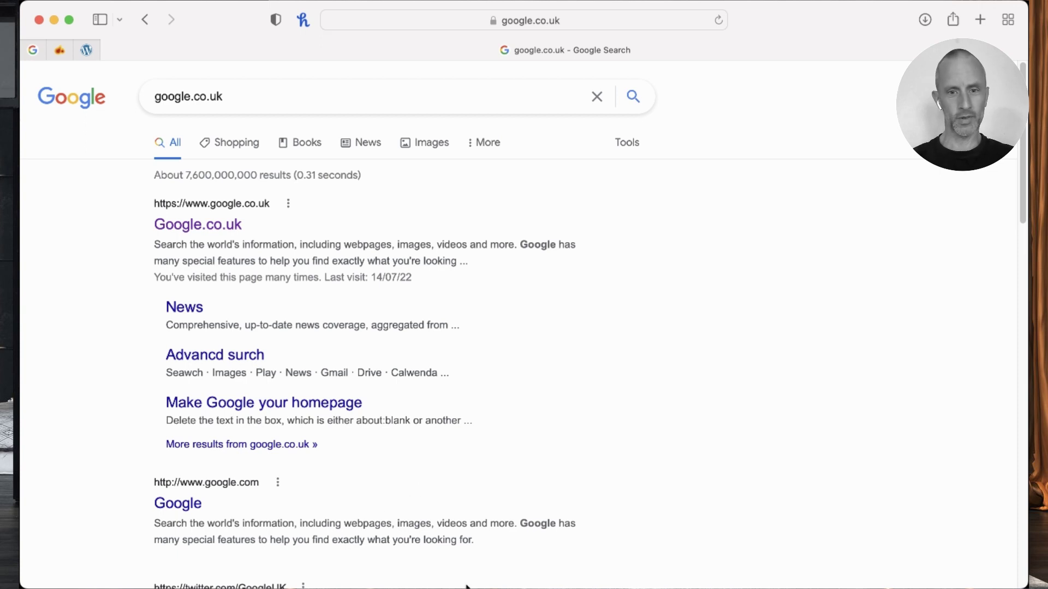
key(super+Tab)
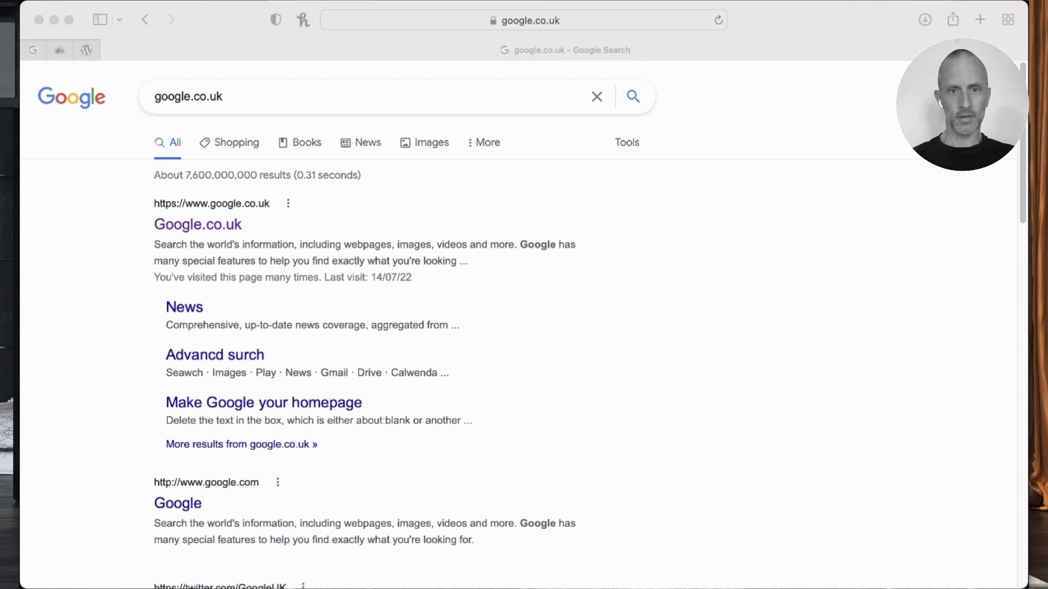